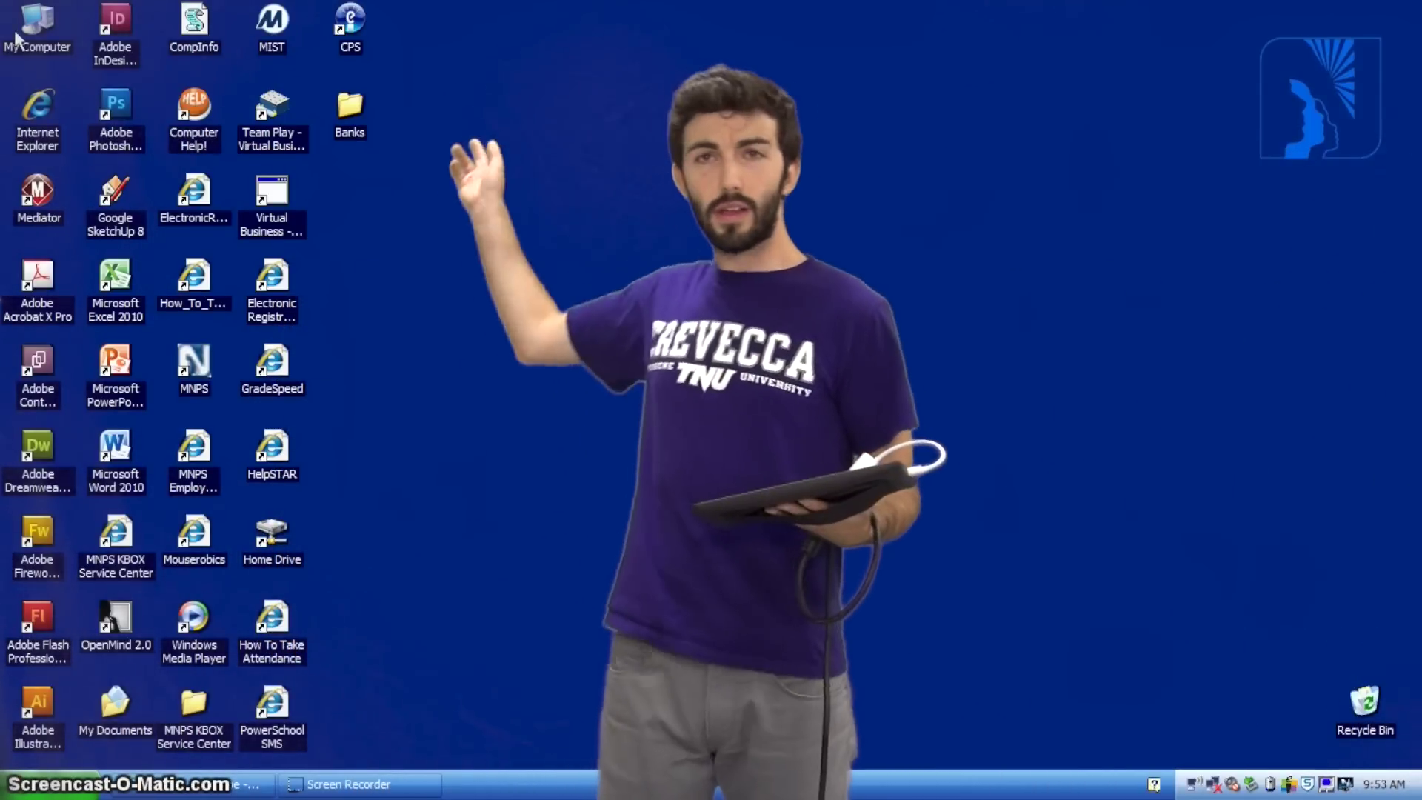
Launch Internet Explorer and load the classdojo.com home page from the address suggestions
double_click(37, 103)
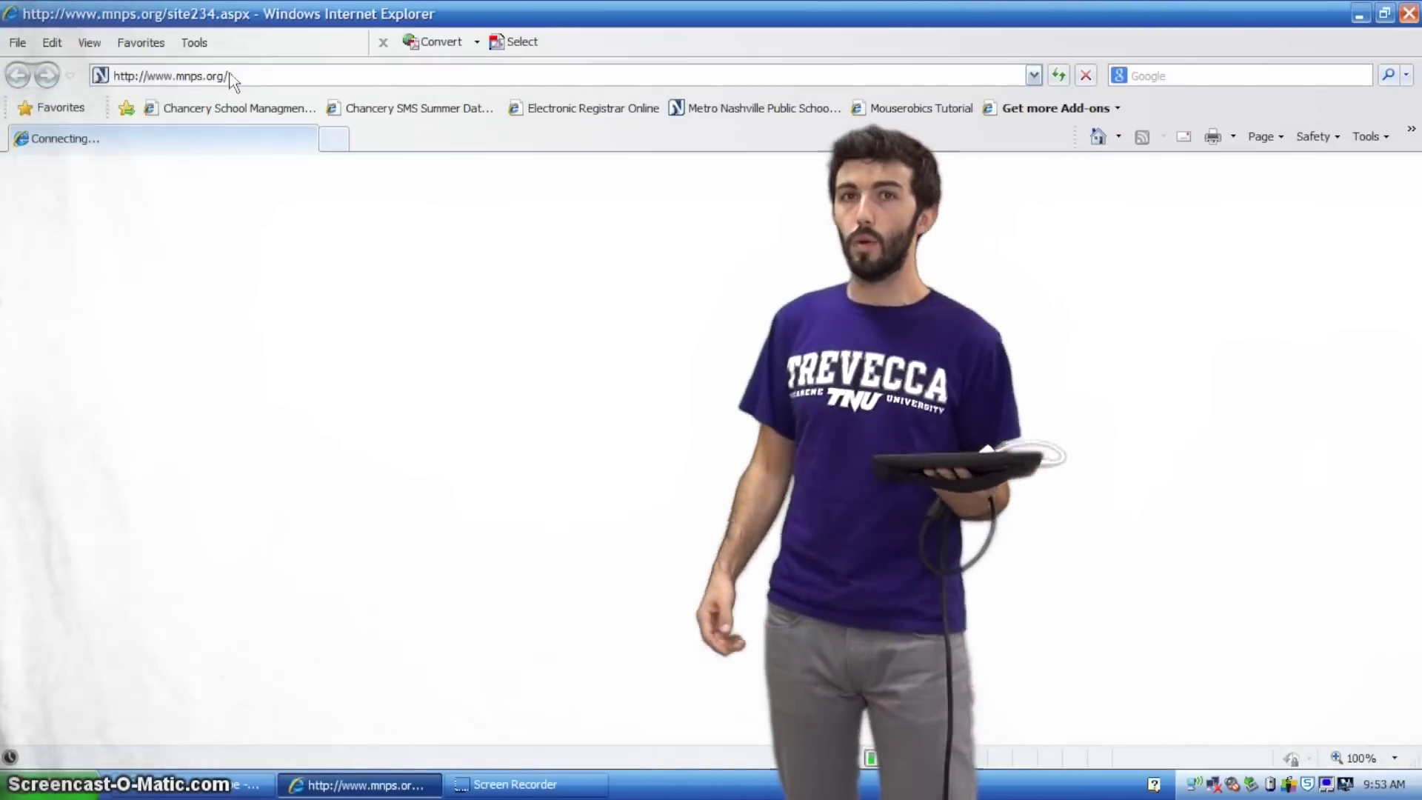
type("da")
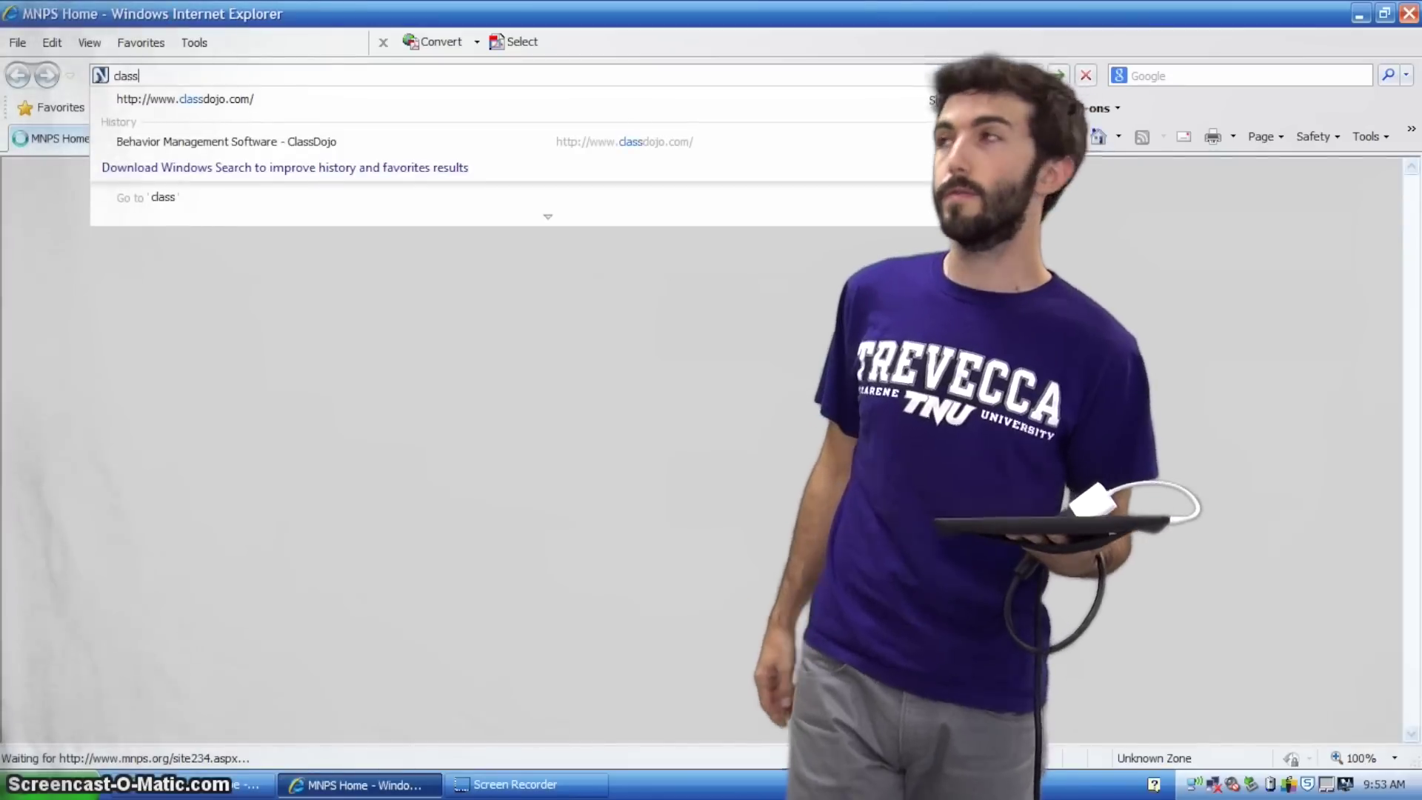
key("Down")
key("Return")
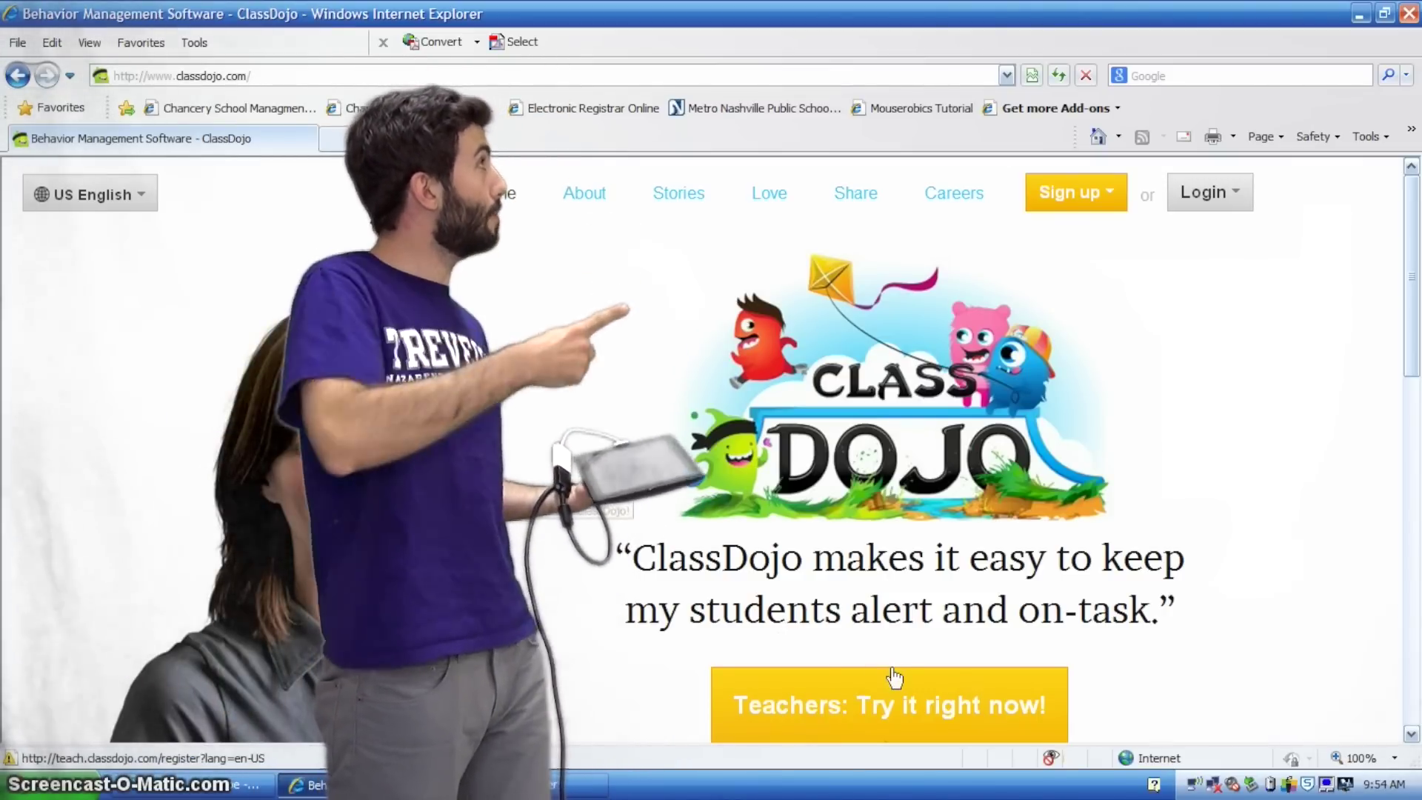
Start a teacher sign-up and enter the teacher's name, school e-mail and password
left_click(863, 699)
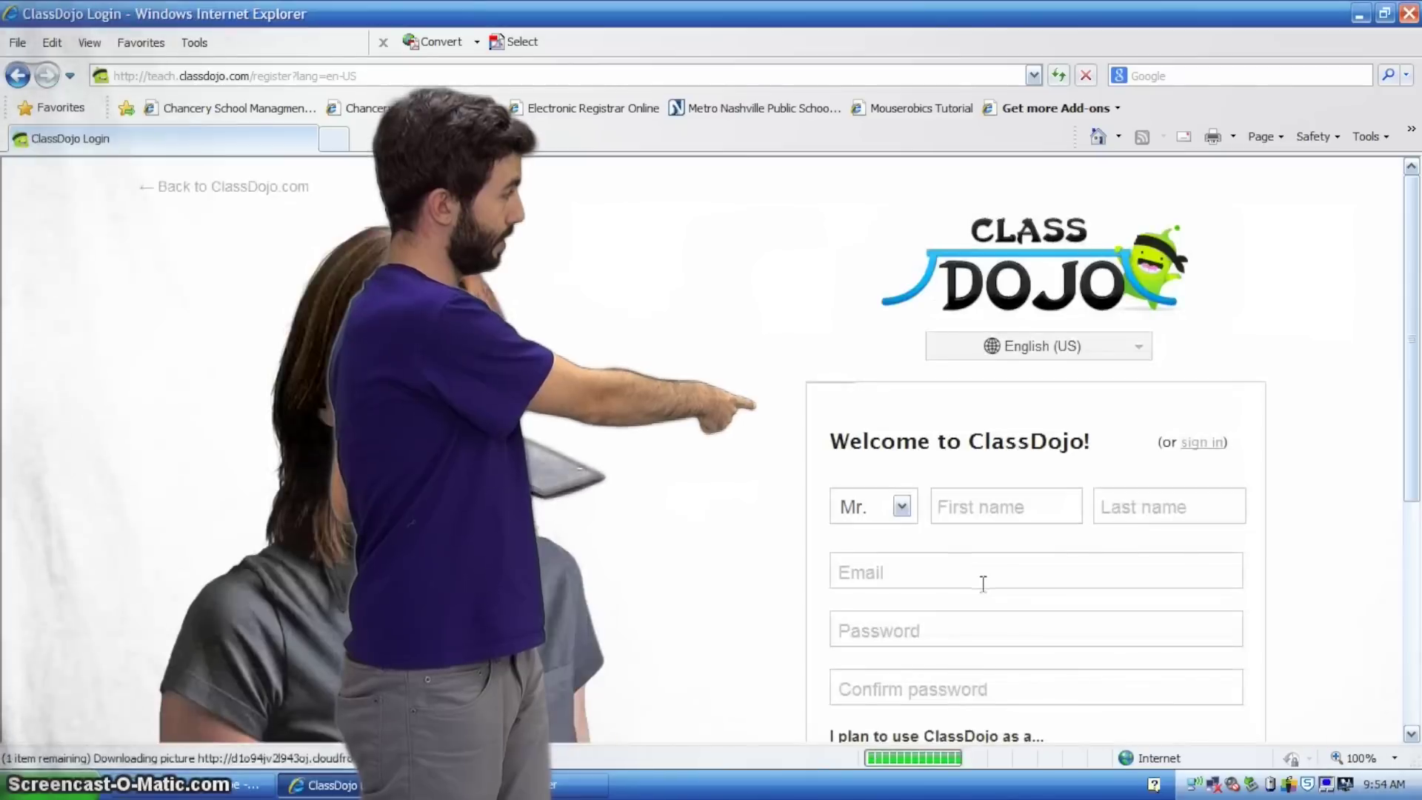
type("Joshua")
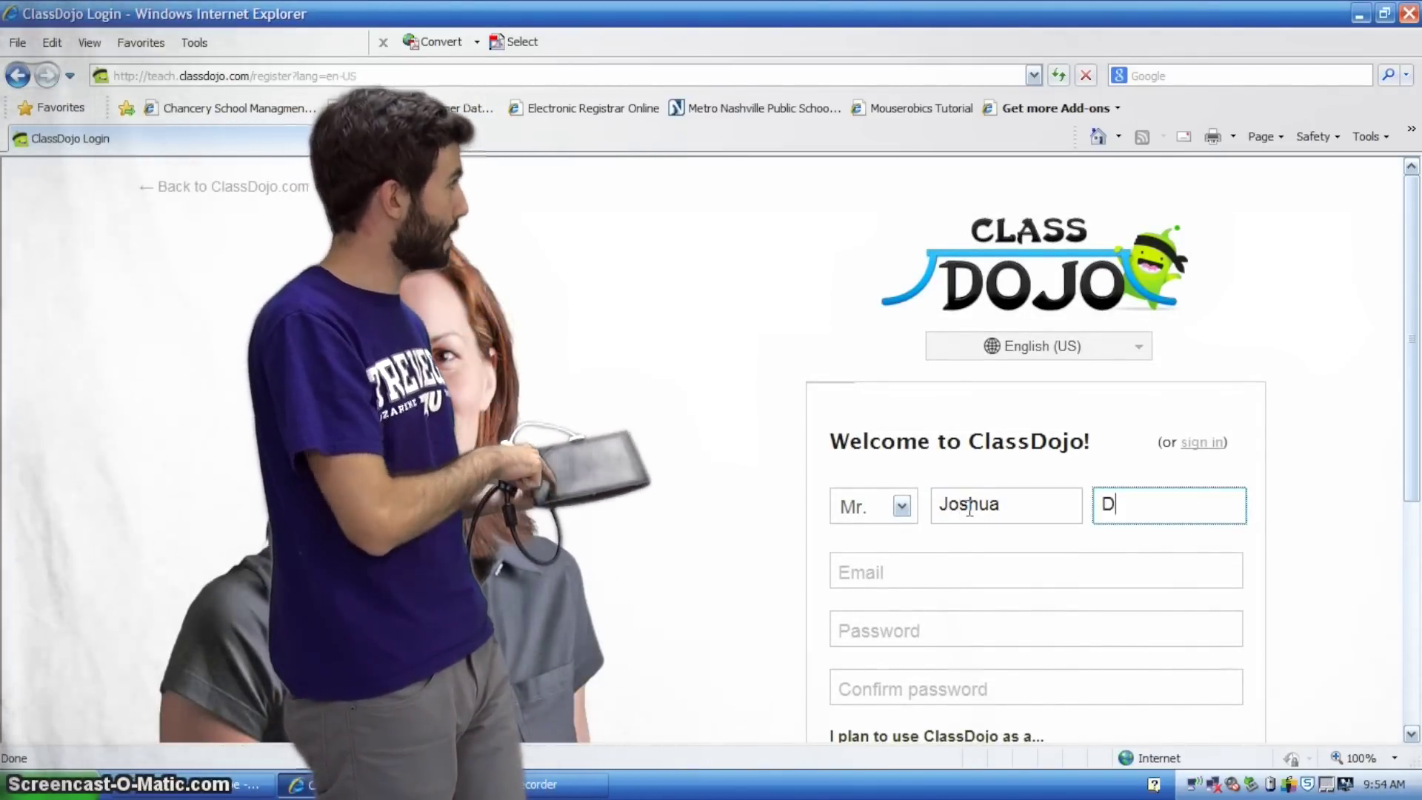
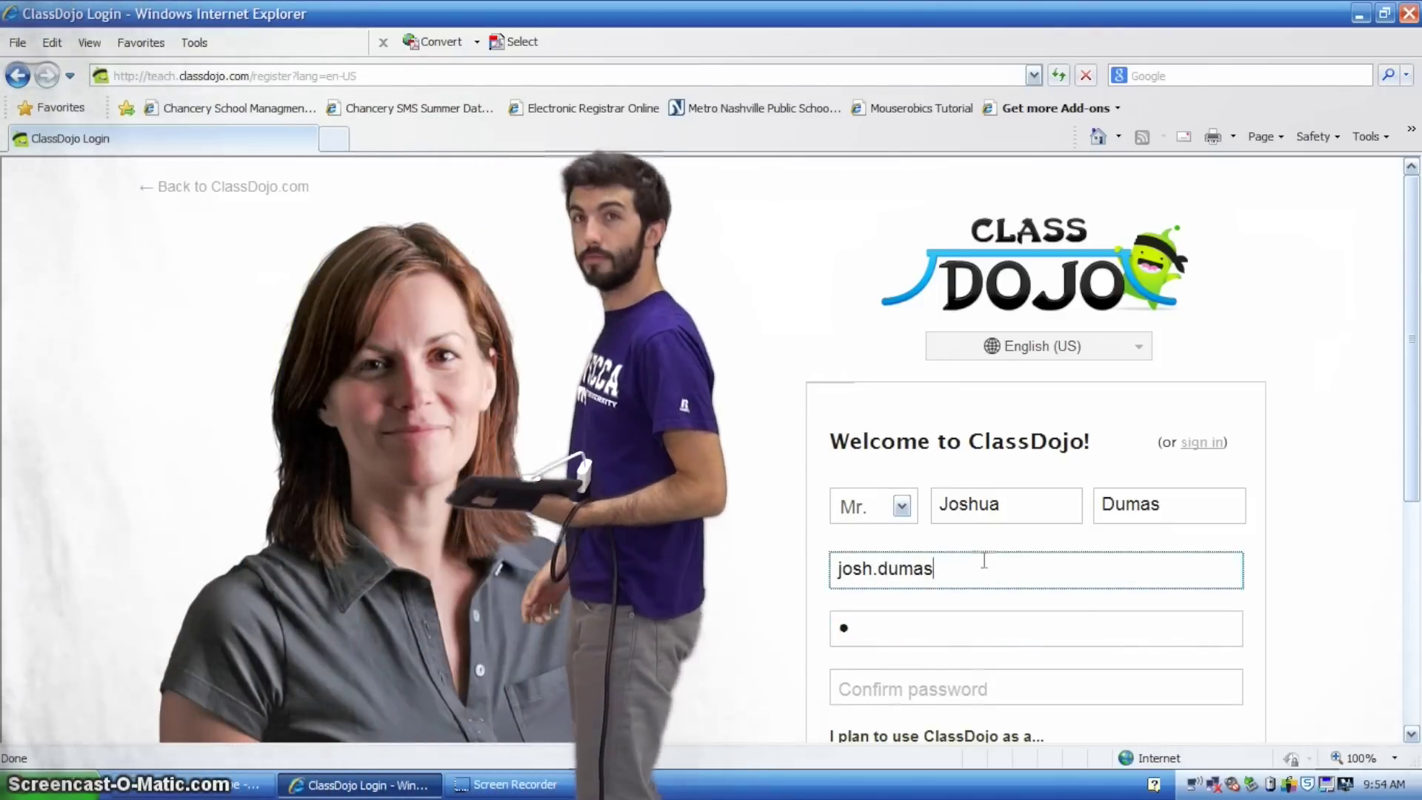
key("Tab")
type("•••••••••")
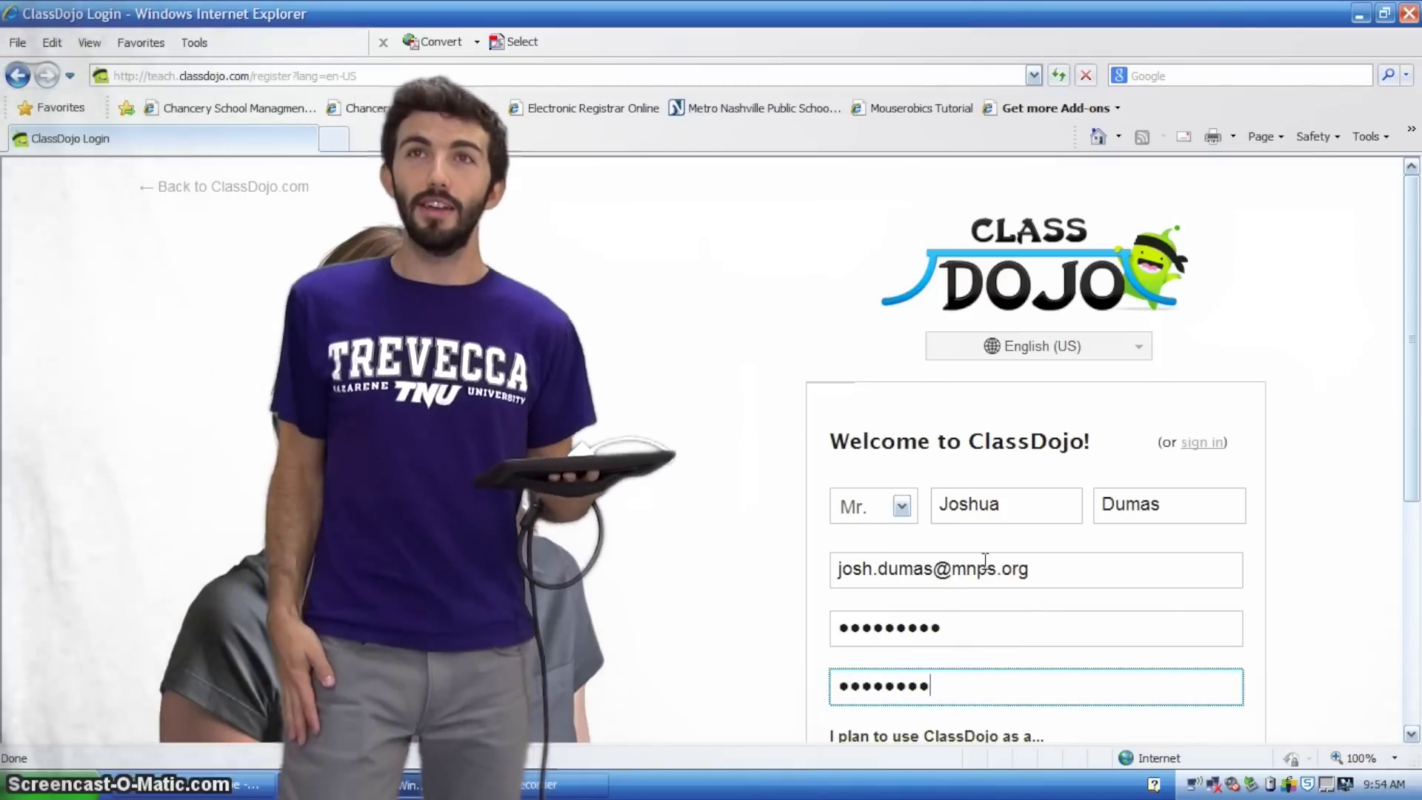
Set 'I plan to use ClassDojo as a' to Teacher on the sign-up form
scroll(985, 561, "down", 2)
key("alt+p")
left_click(904, 624)
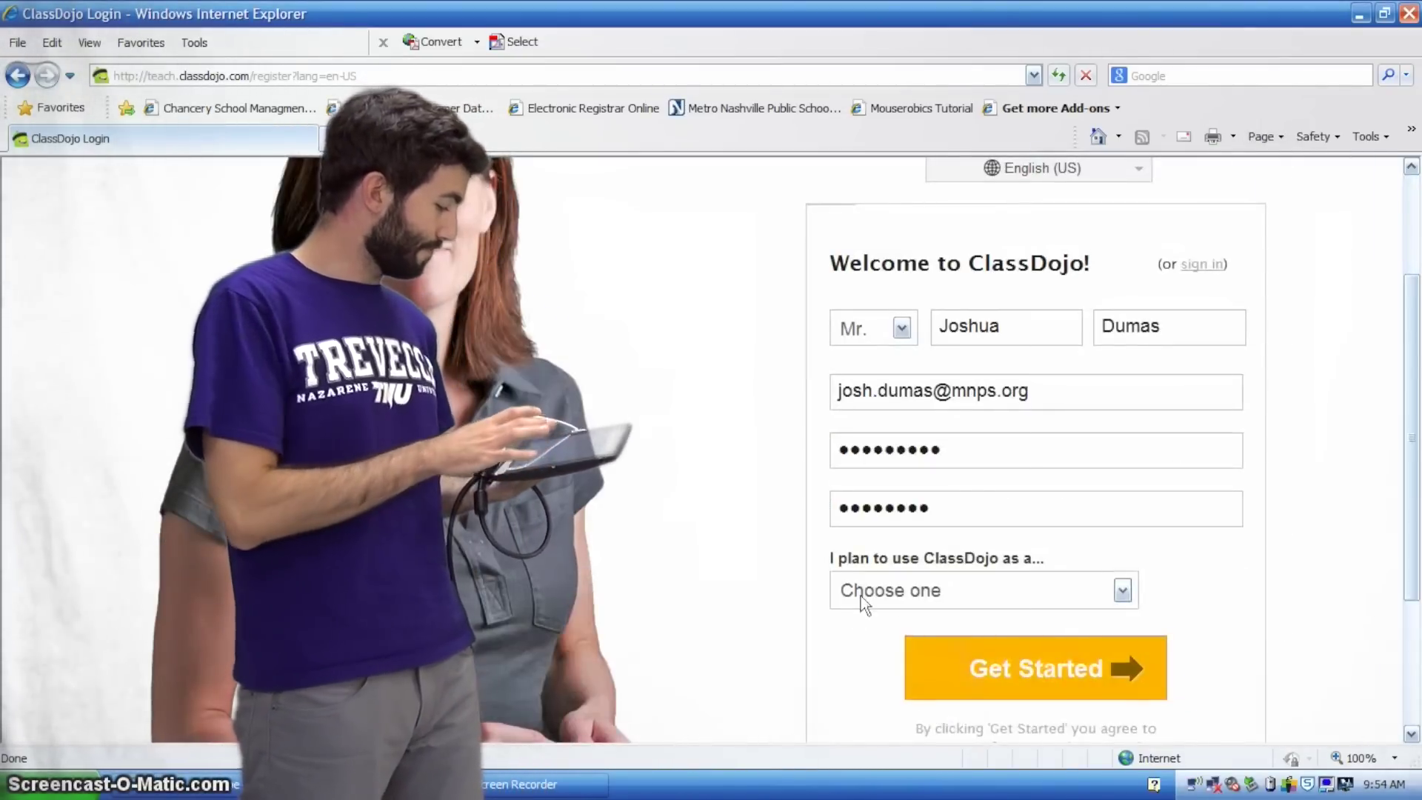
left_click(860, 603)
Create the teacher account, begin a new class, and switch student entry to Copy/paste list
left_click(892, 635)
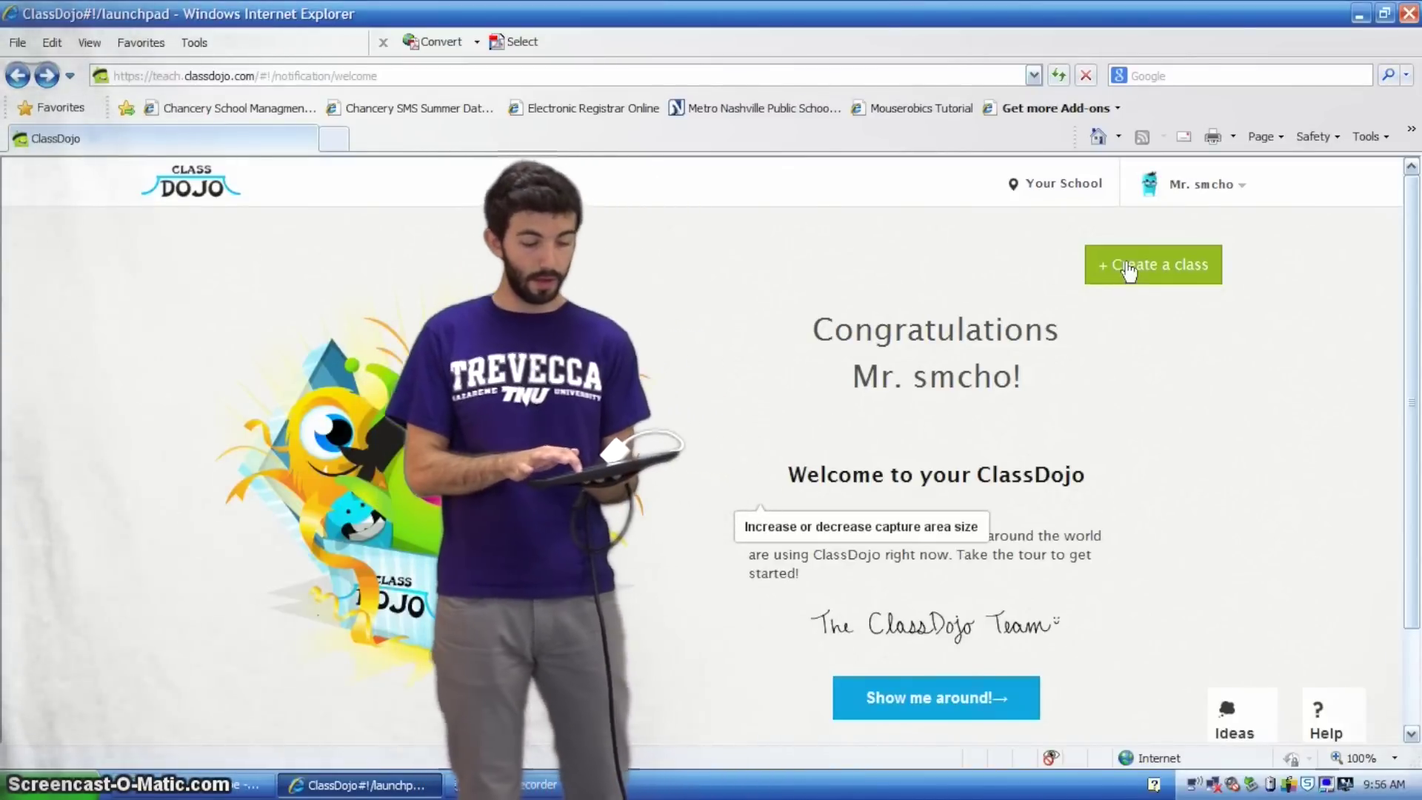
left_click(1129, 272)
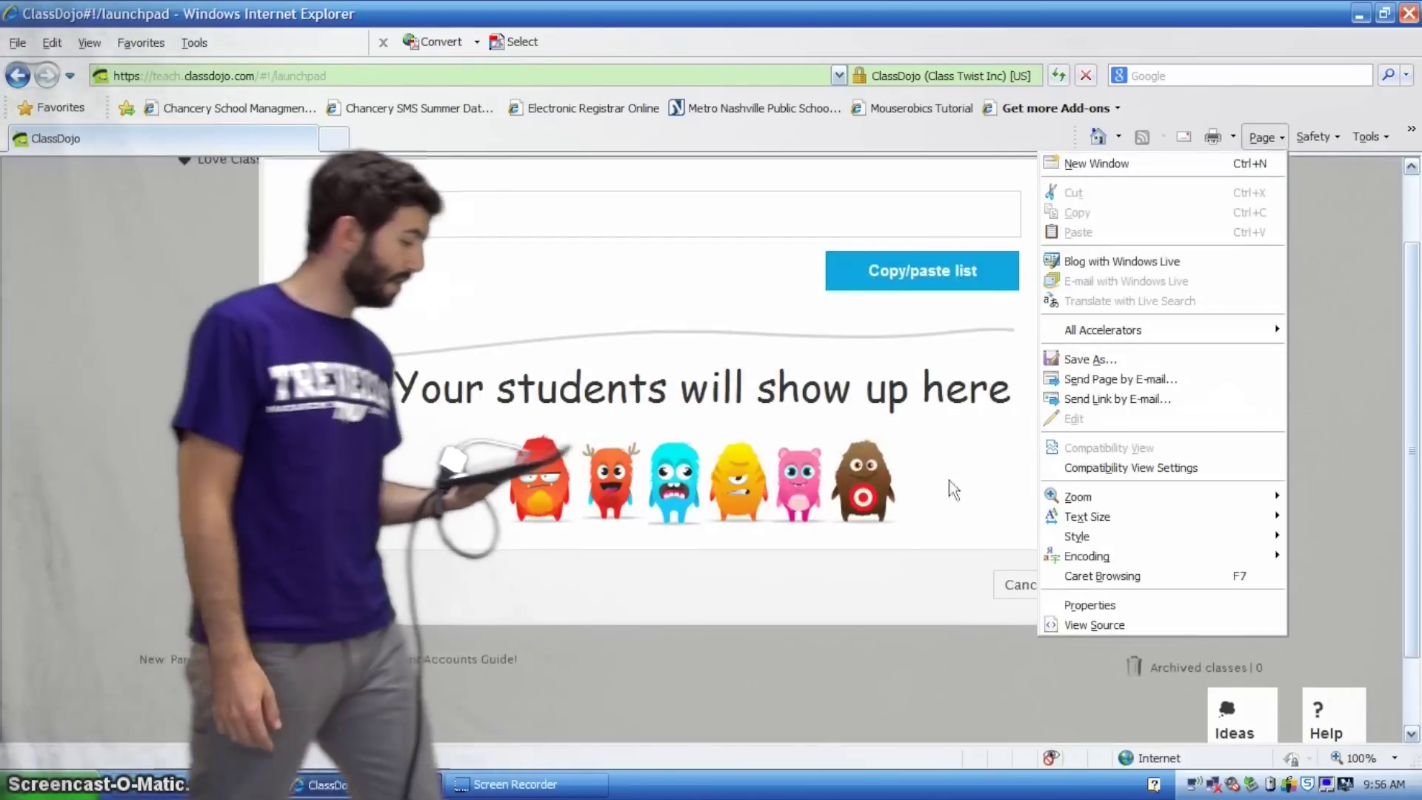
left_click(949, 480)
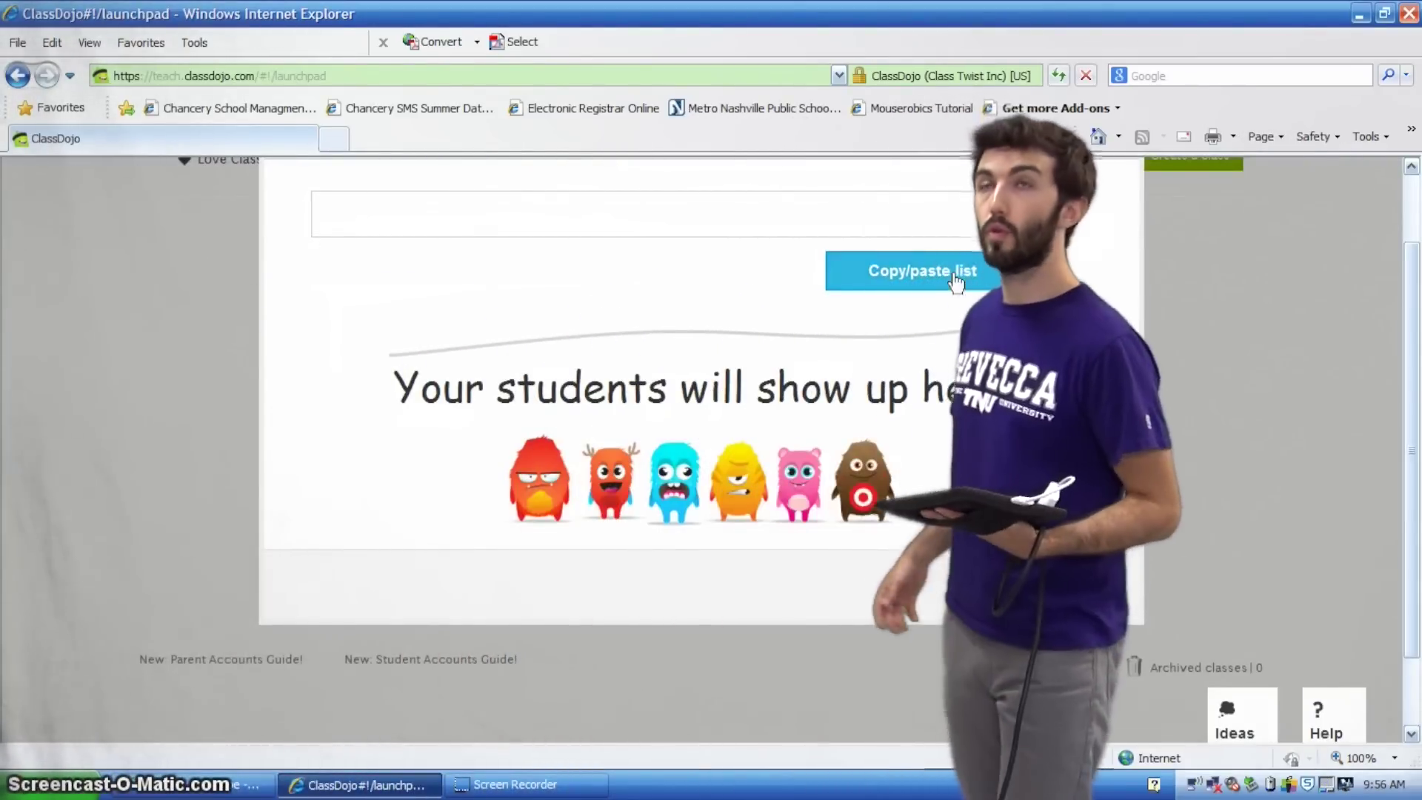
left_click(956, 280)
left_click(734, 215)
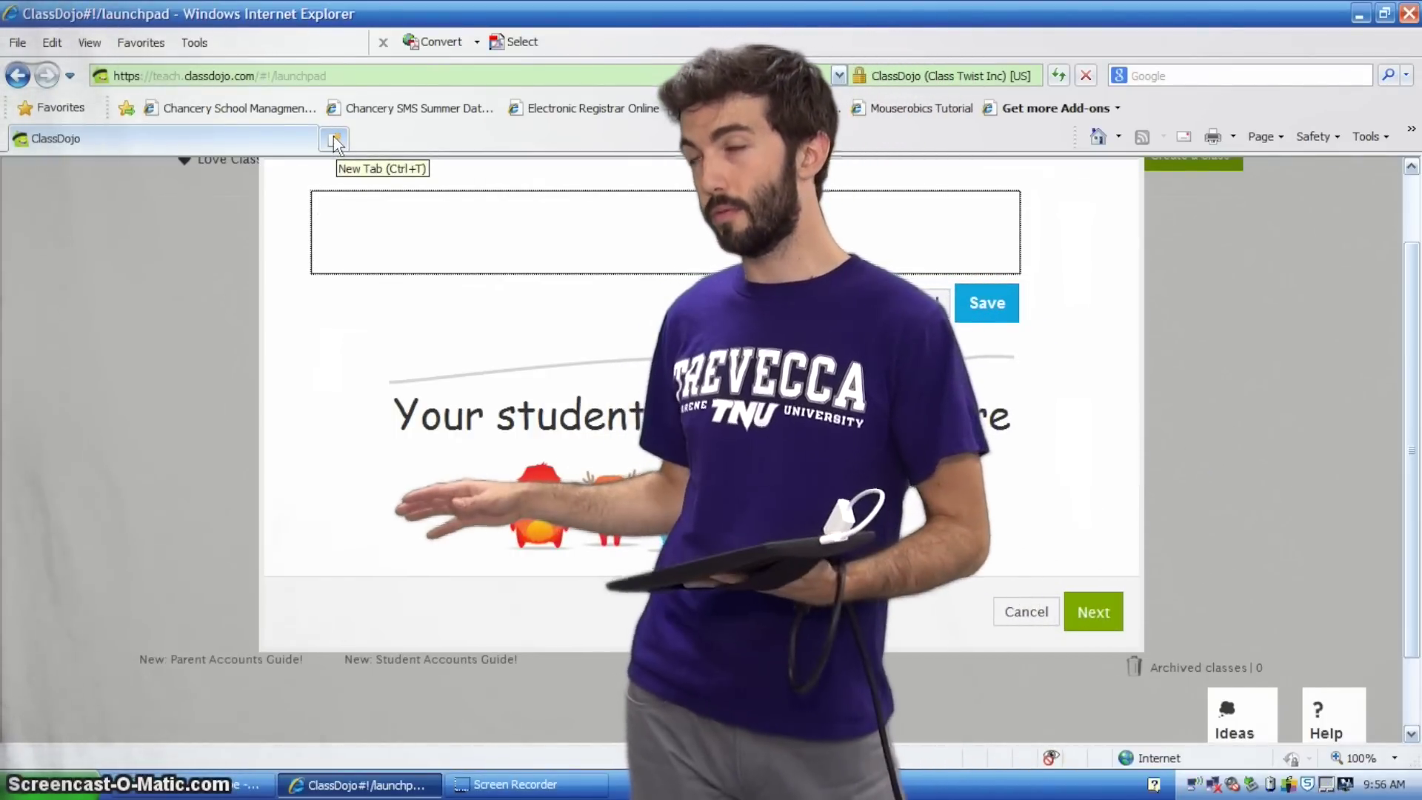
In a new tab, go to gradespeed.mnps.org and sign in as a teacher
left_click(334, 138)
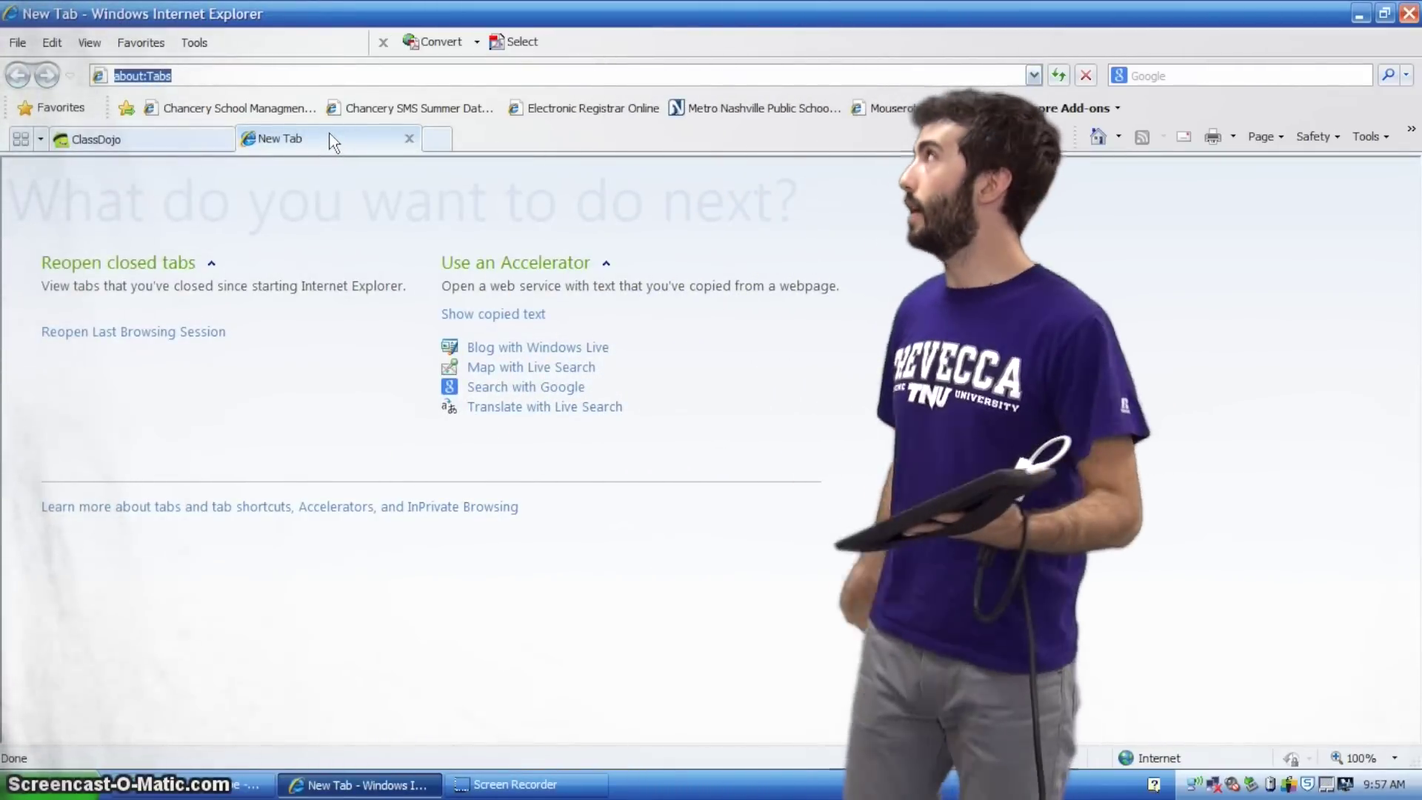
type("grades")
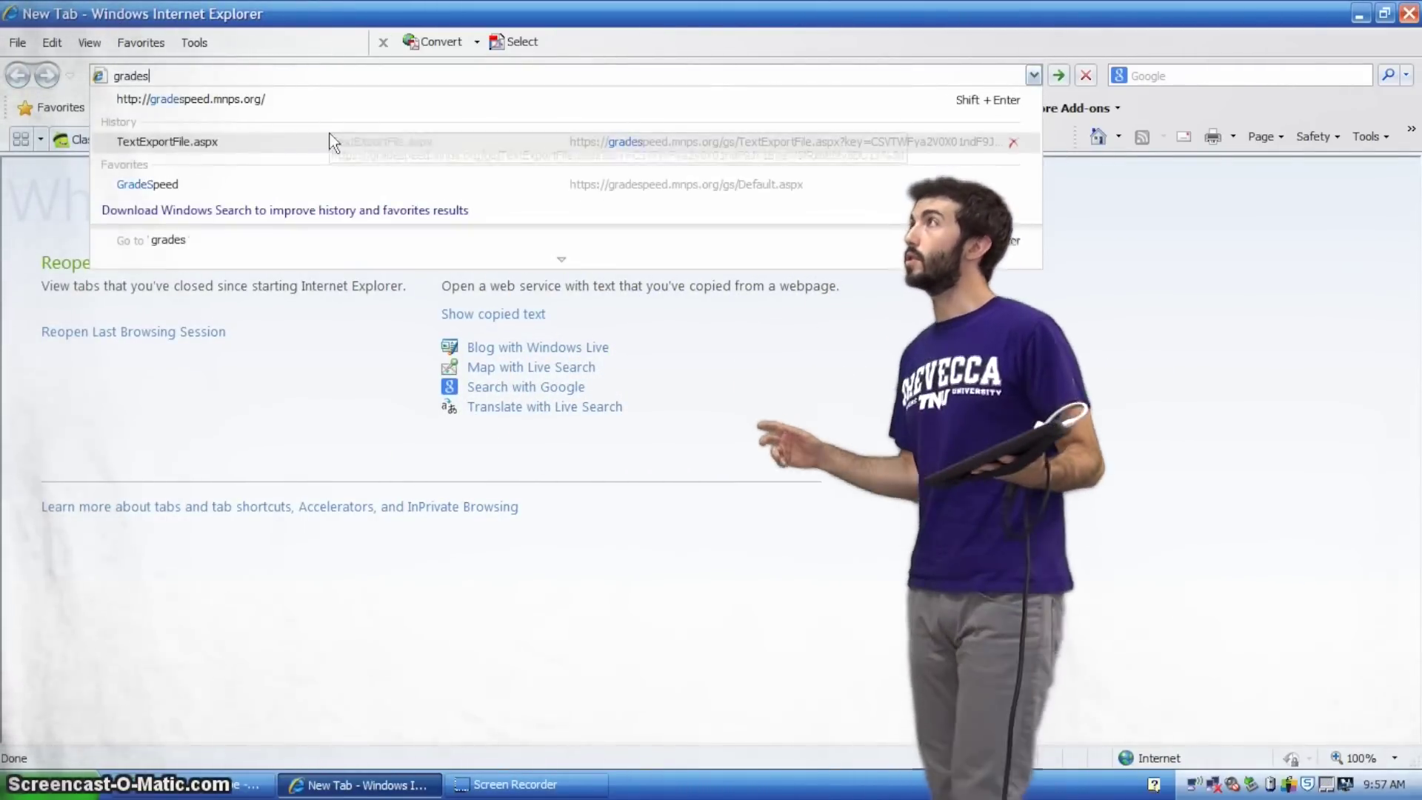
key("Down")
key("Return")
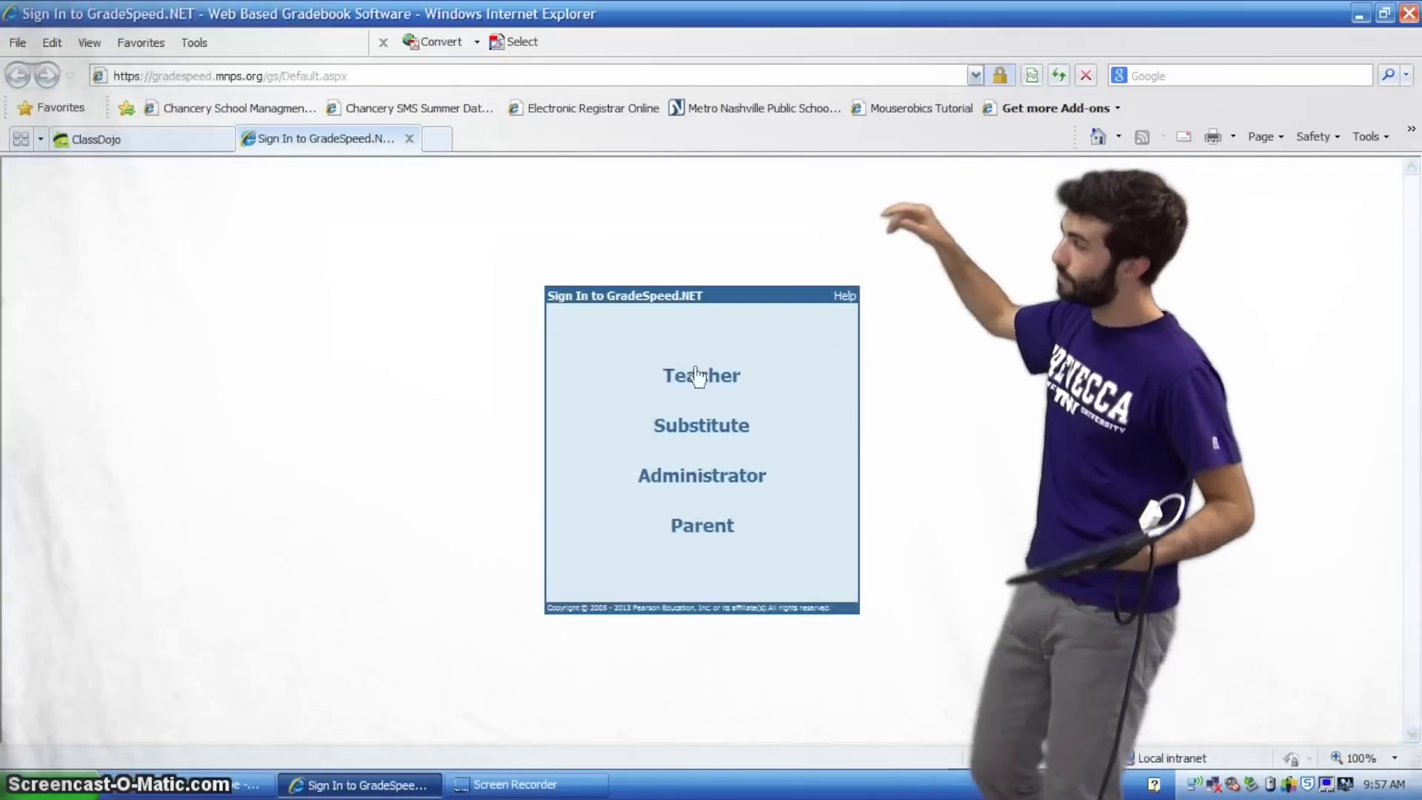
left_click(711, 382)
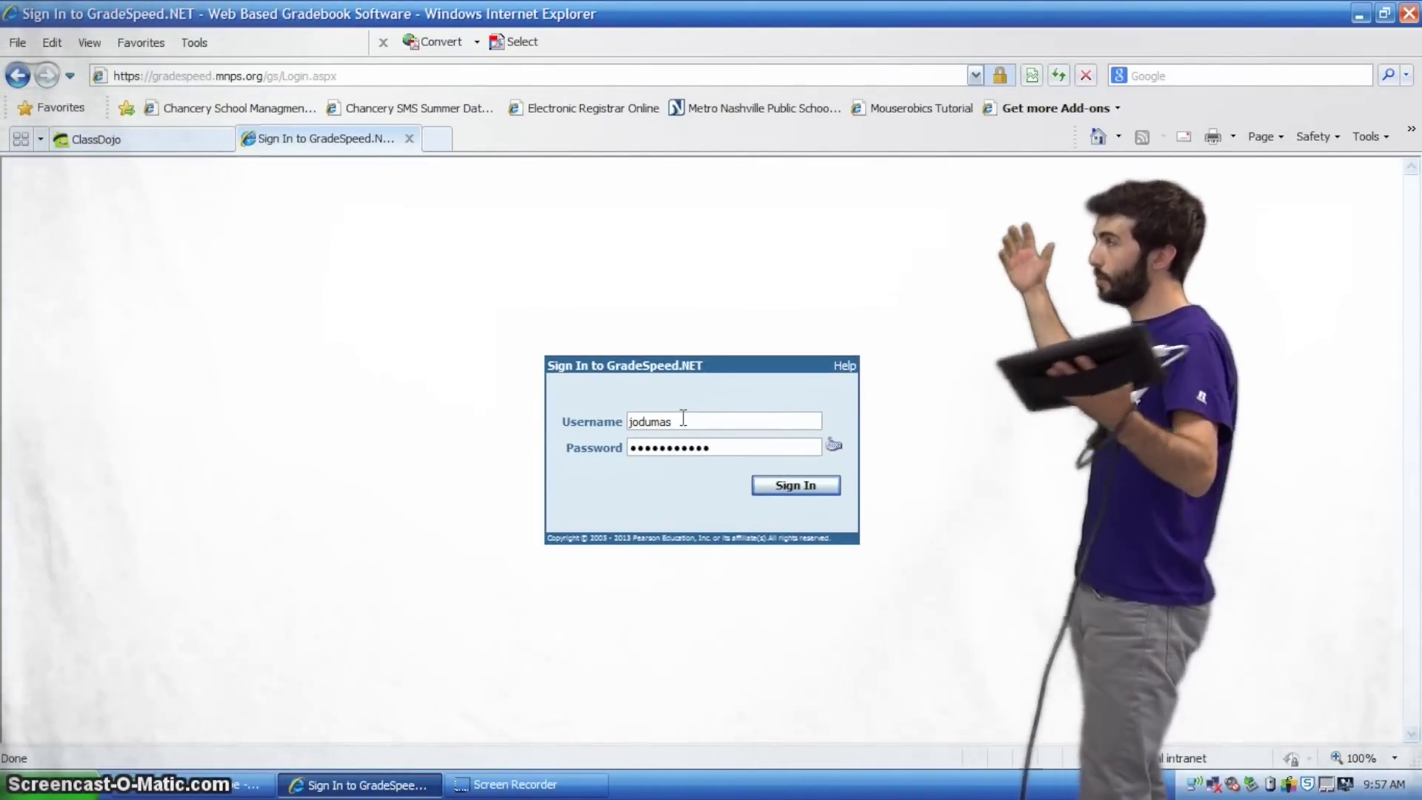
key("Return")
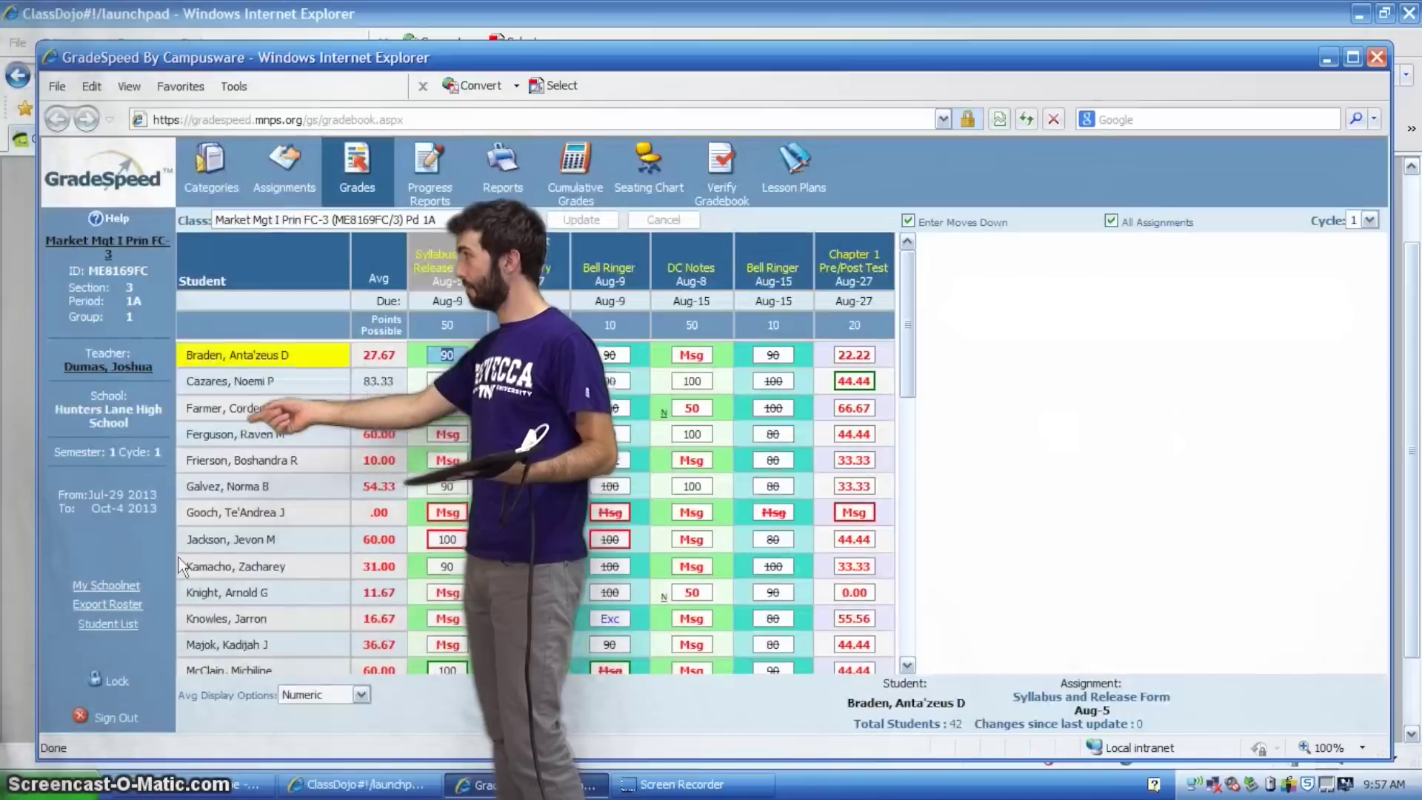
Export the class roster as Market_Mgt_I_Prin_FC-3.CSV and open it in Excel
left_click(107, 604)
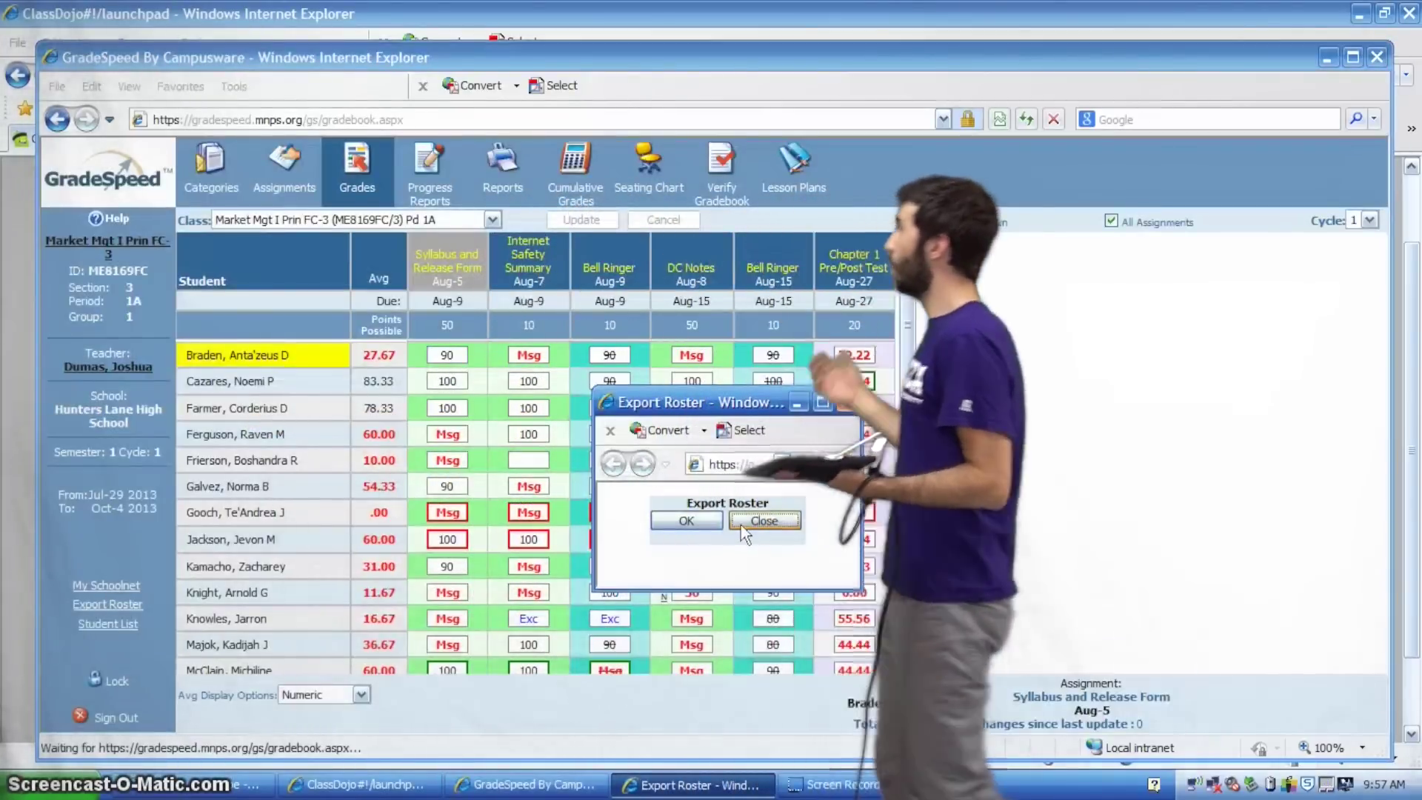
right_click(743, 527)
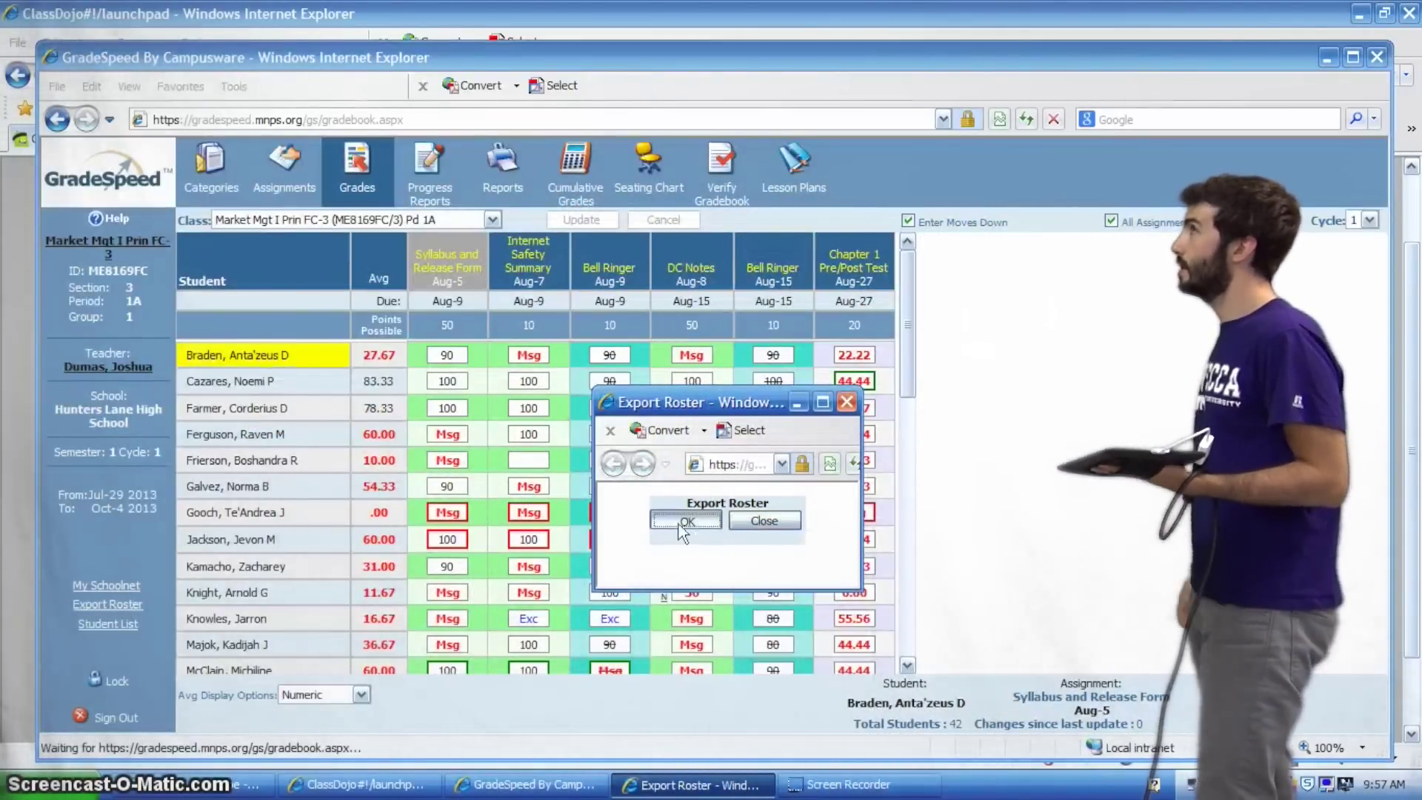
left_click(677, 522)
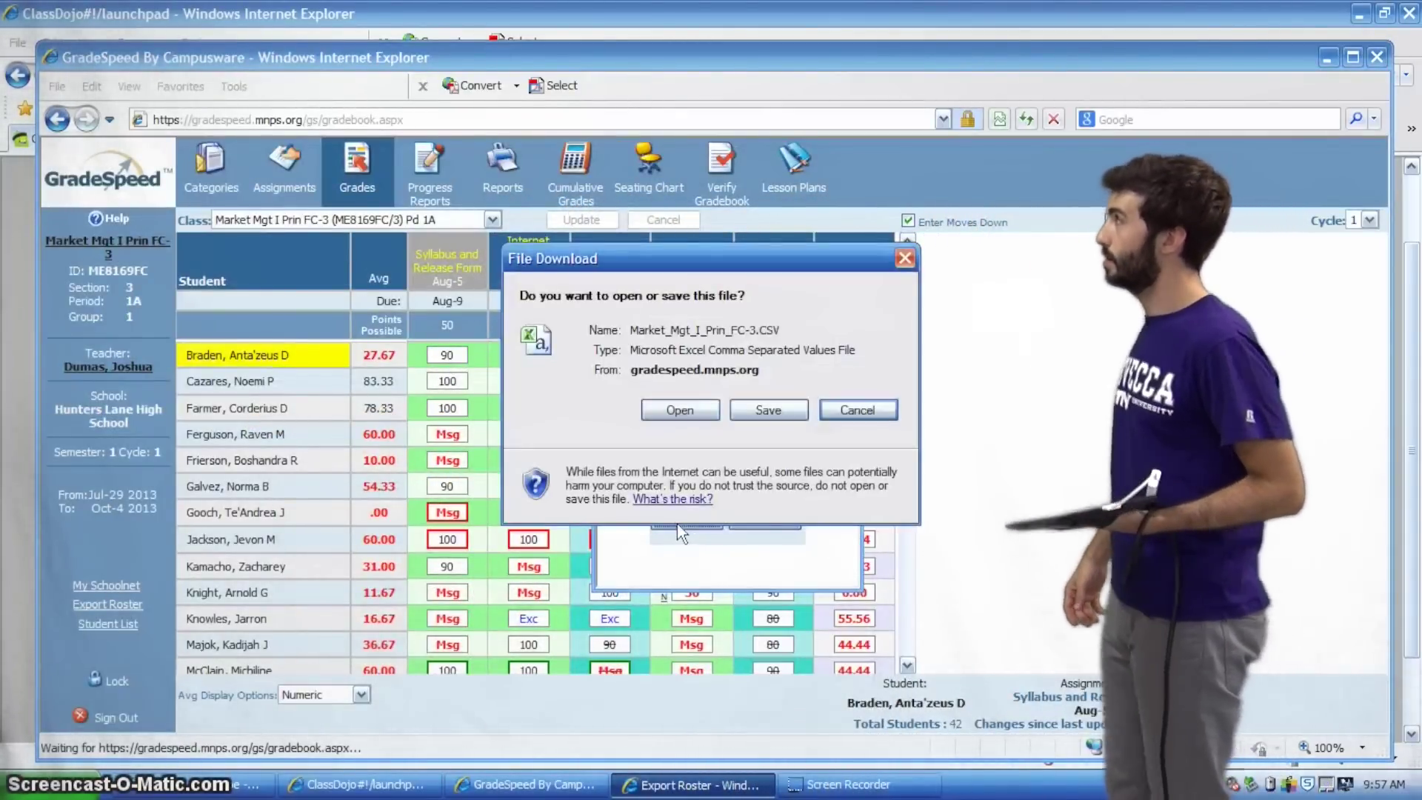
left_click(682, 412)
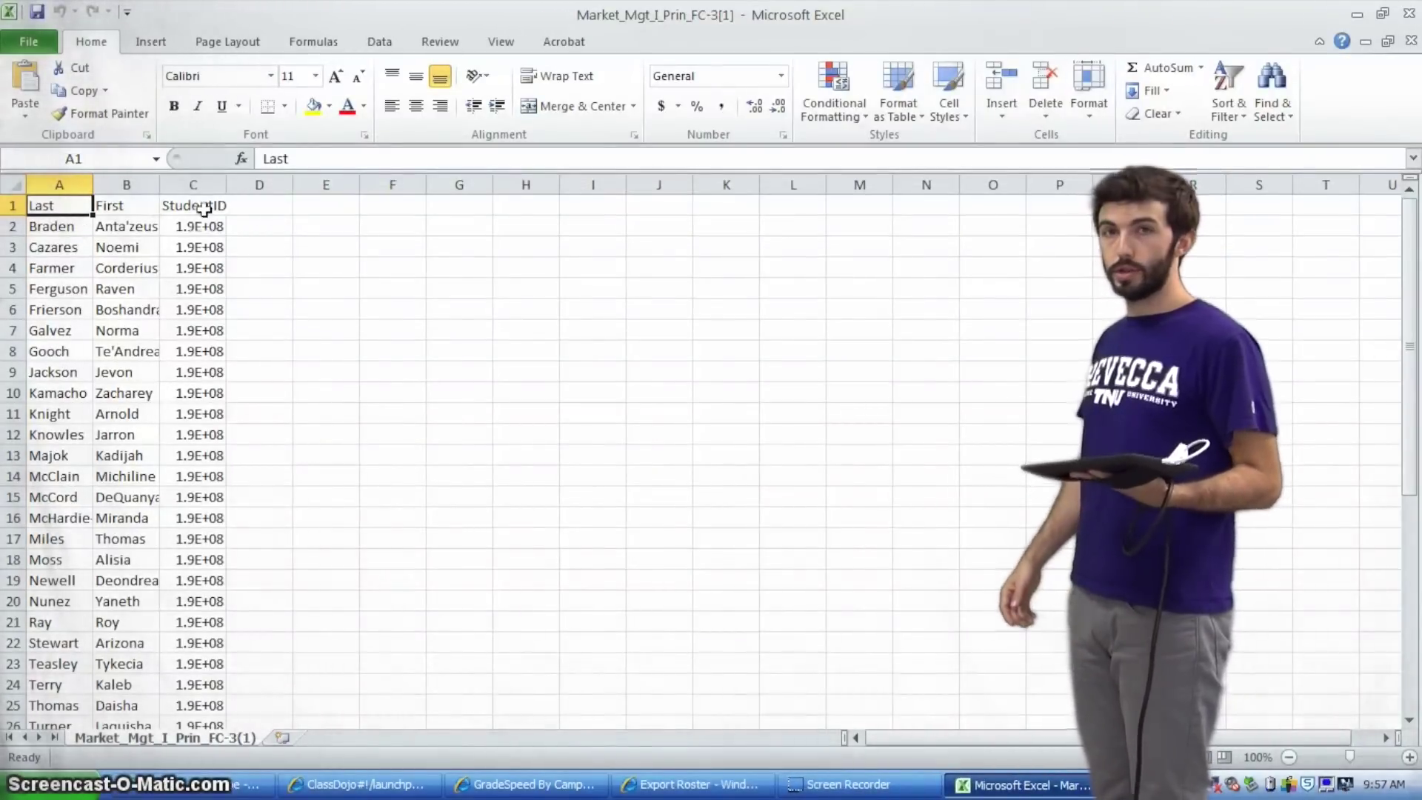
Delete the StudentID column from the roster
left_click(194, 185)
right_click(197, 186)
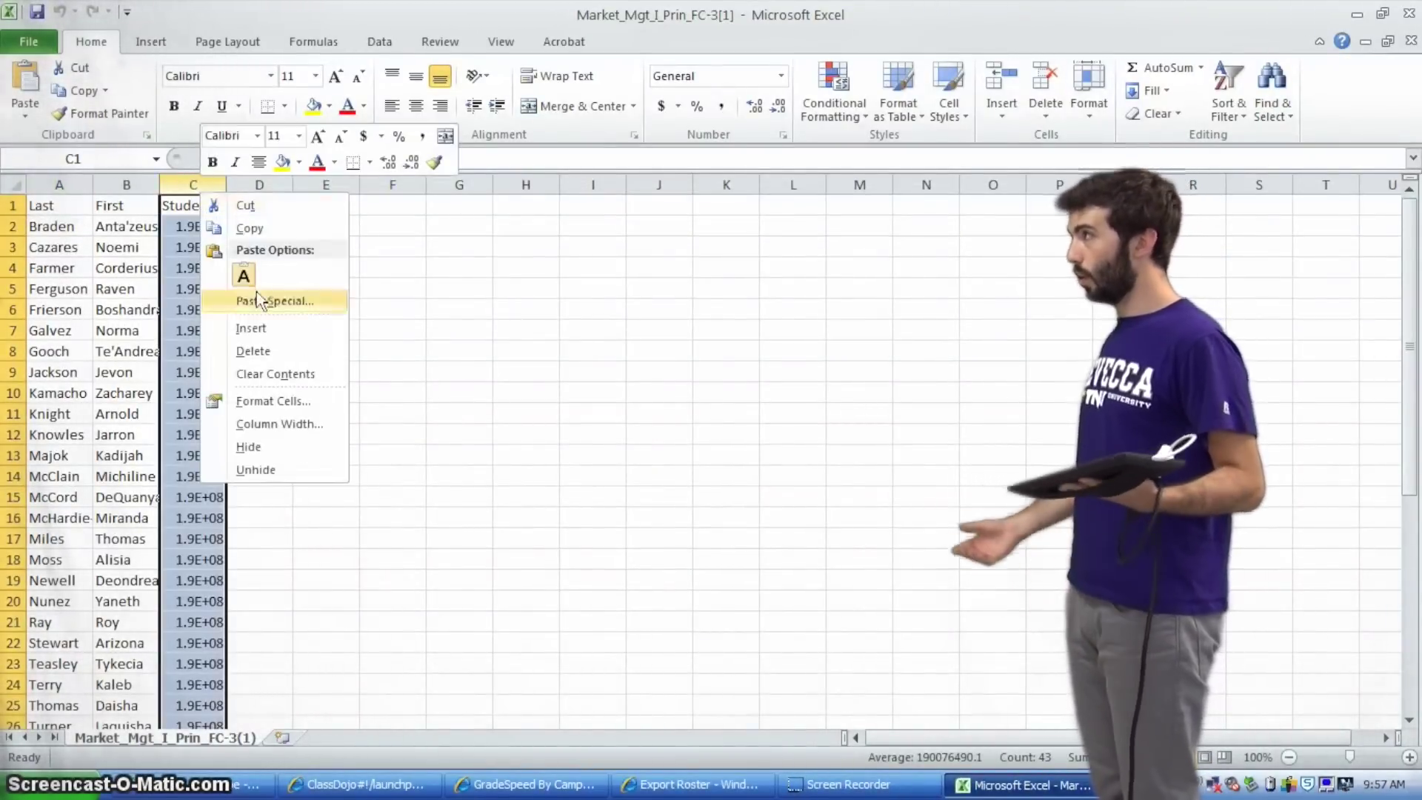
left_click(230, 349)
Move the last names into column C after the first names and copy B:C
left_click(55, 185)
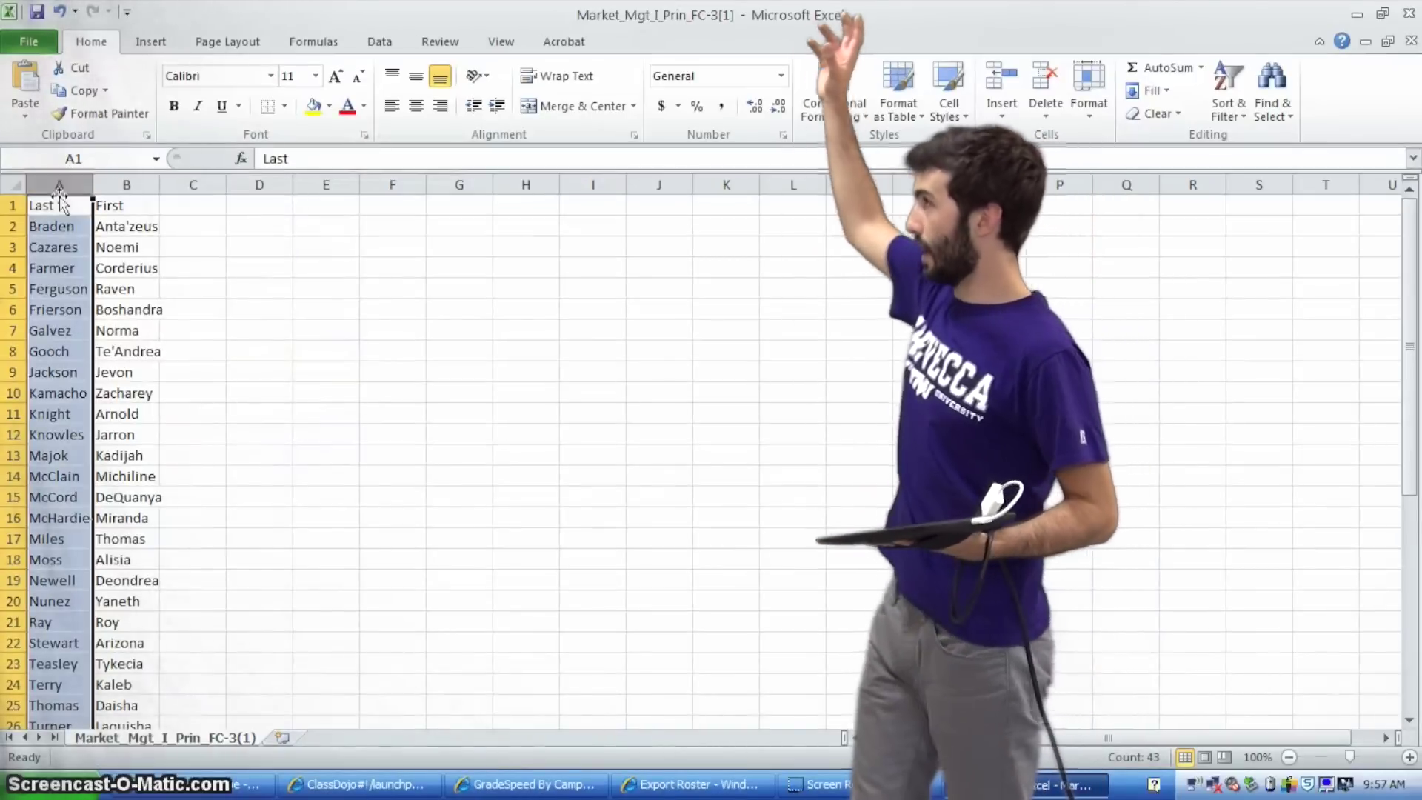
left_click_drag(92, 206, 172, 201)
left_click(128, 226)
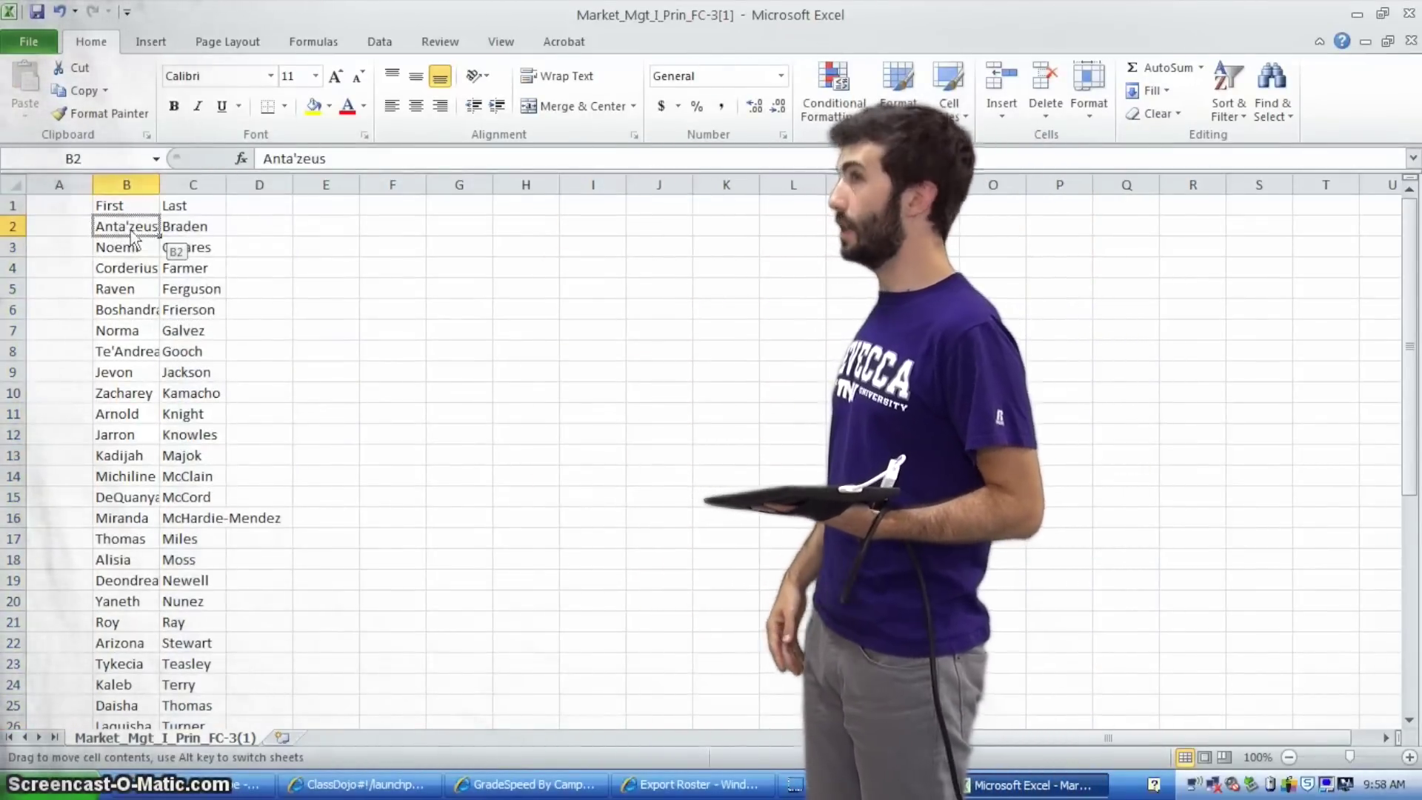
left_click_drag(194, 389, 178, 609)
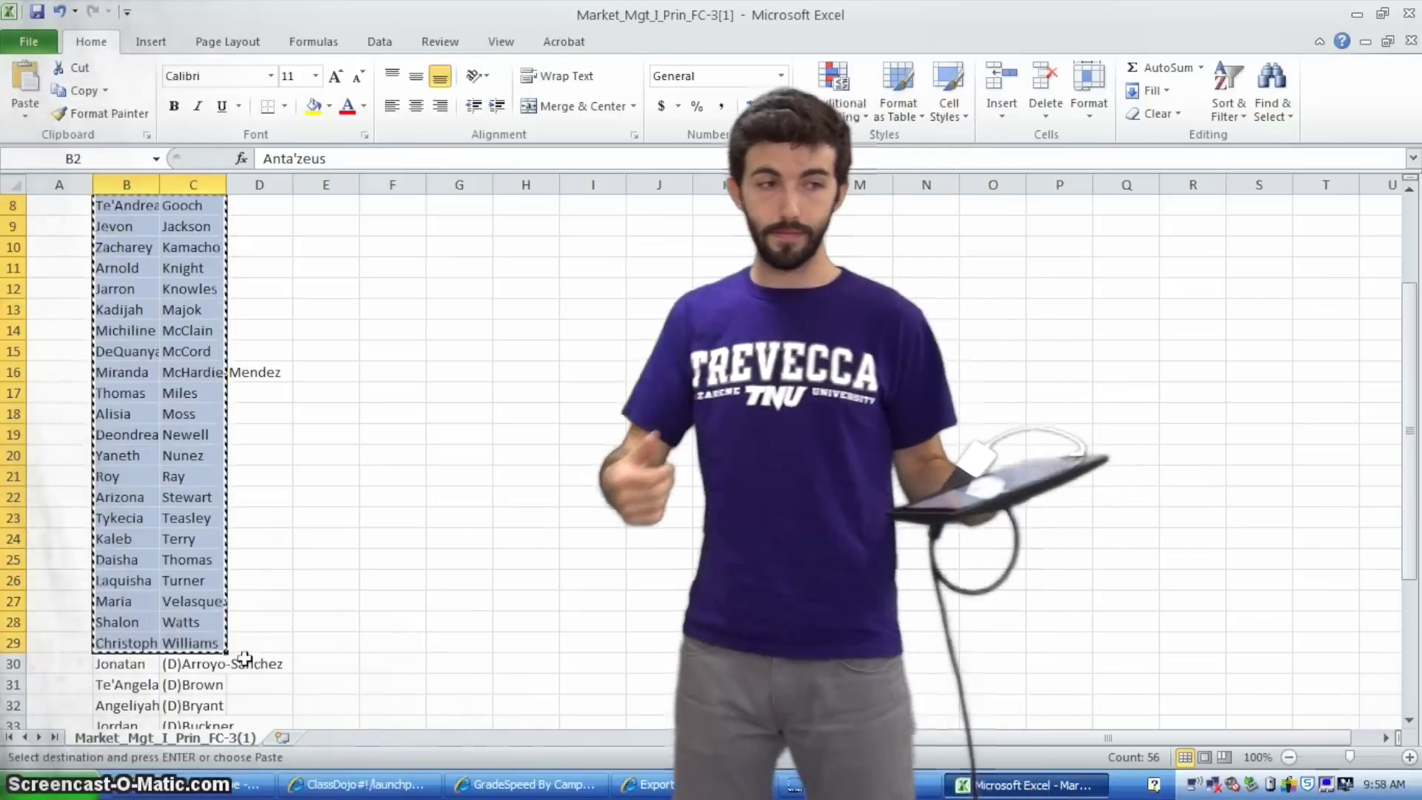
key("ctrl+c")
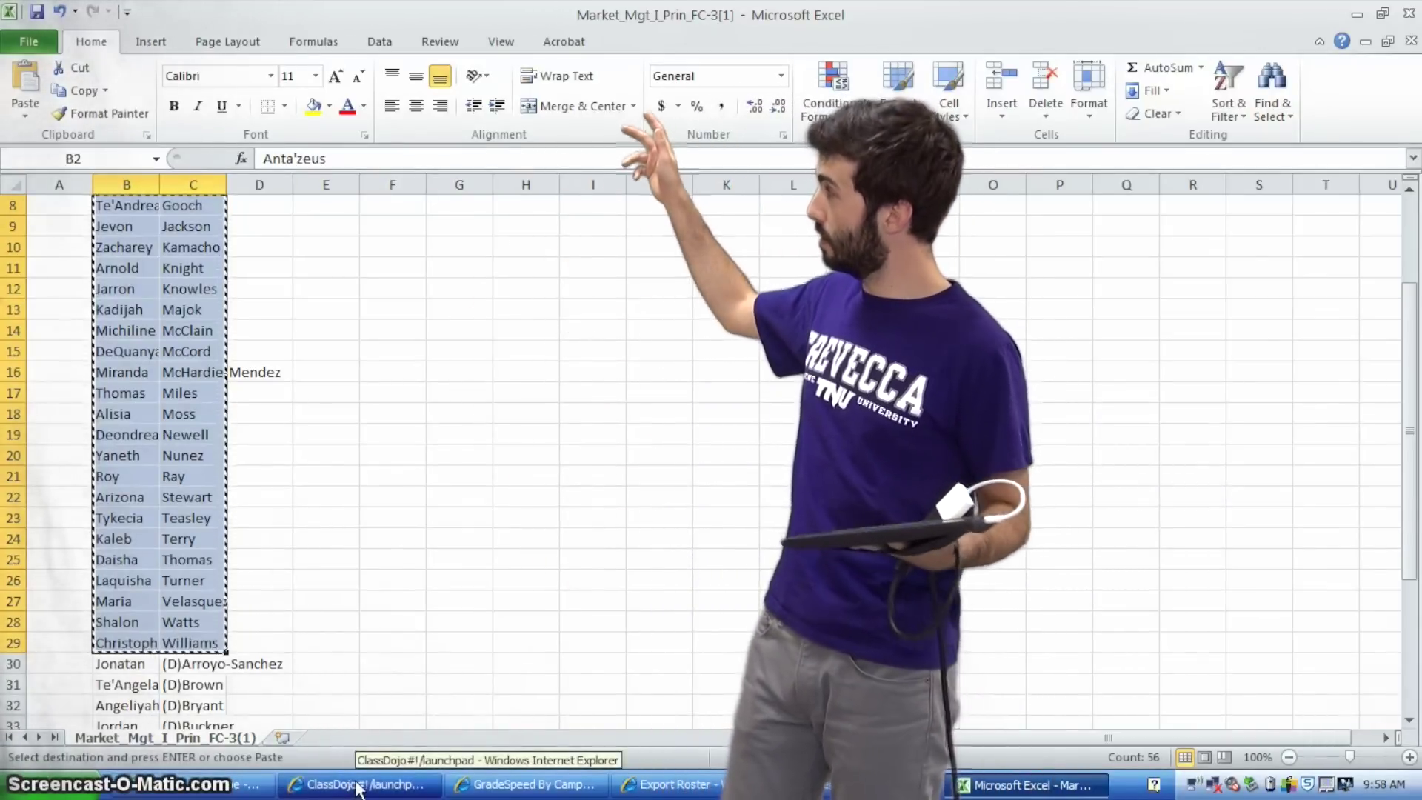
Paste the copied names into the ClassDojo roster box, save them, and proceed to behaviors
left_click(357, 786)
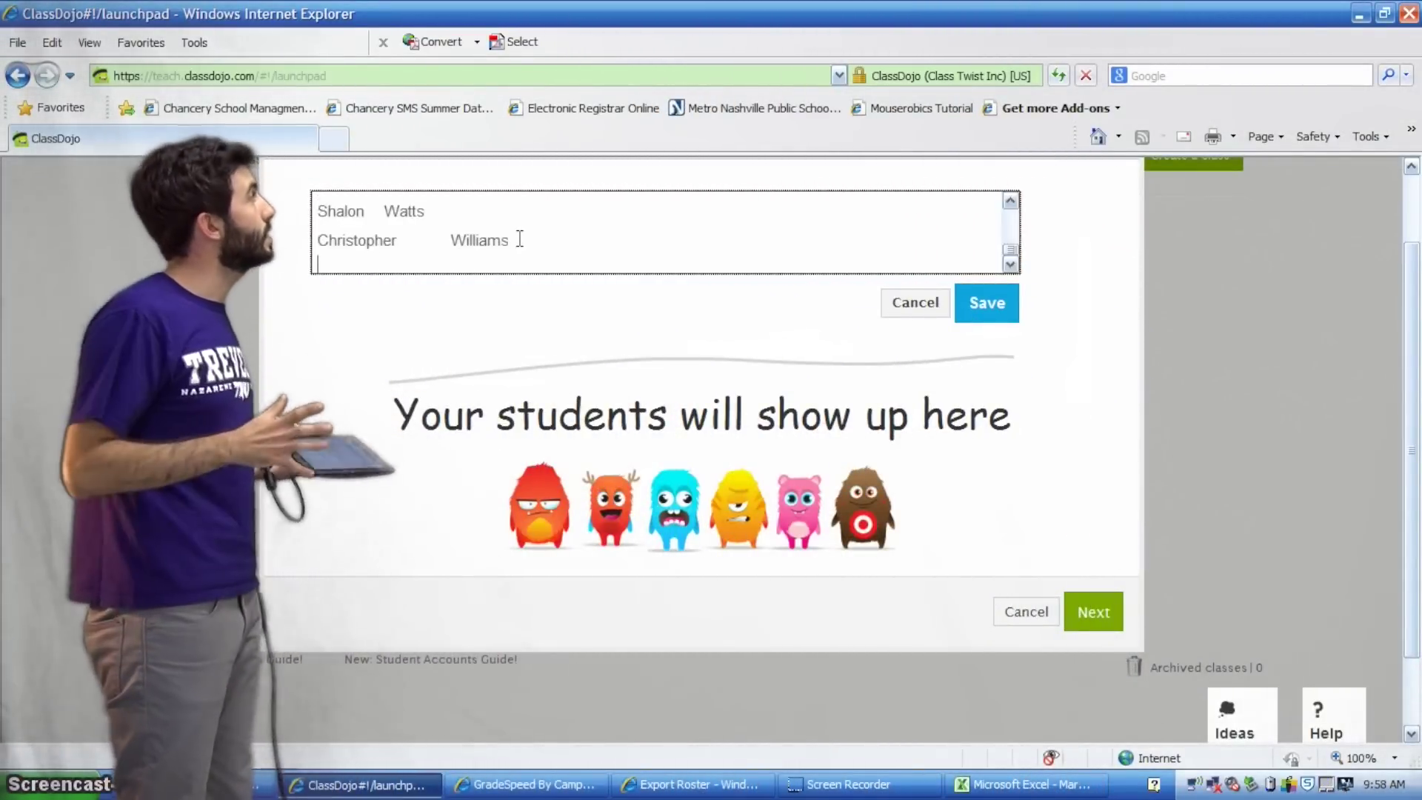
left_click(996, 309)
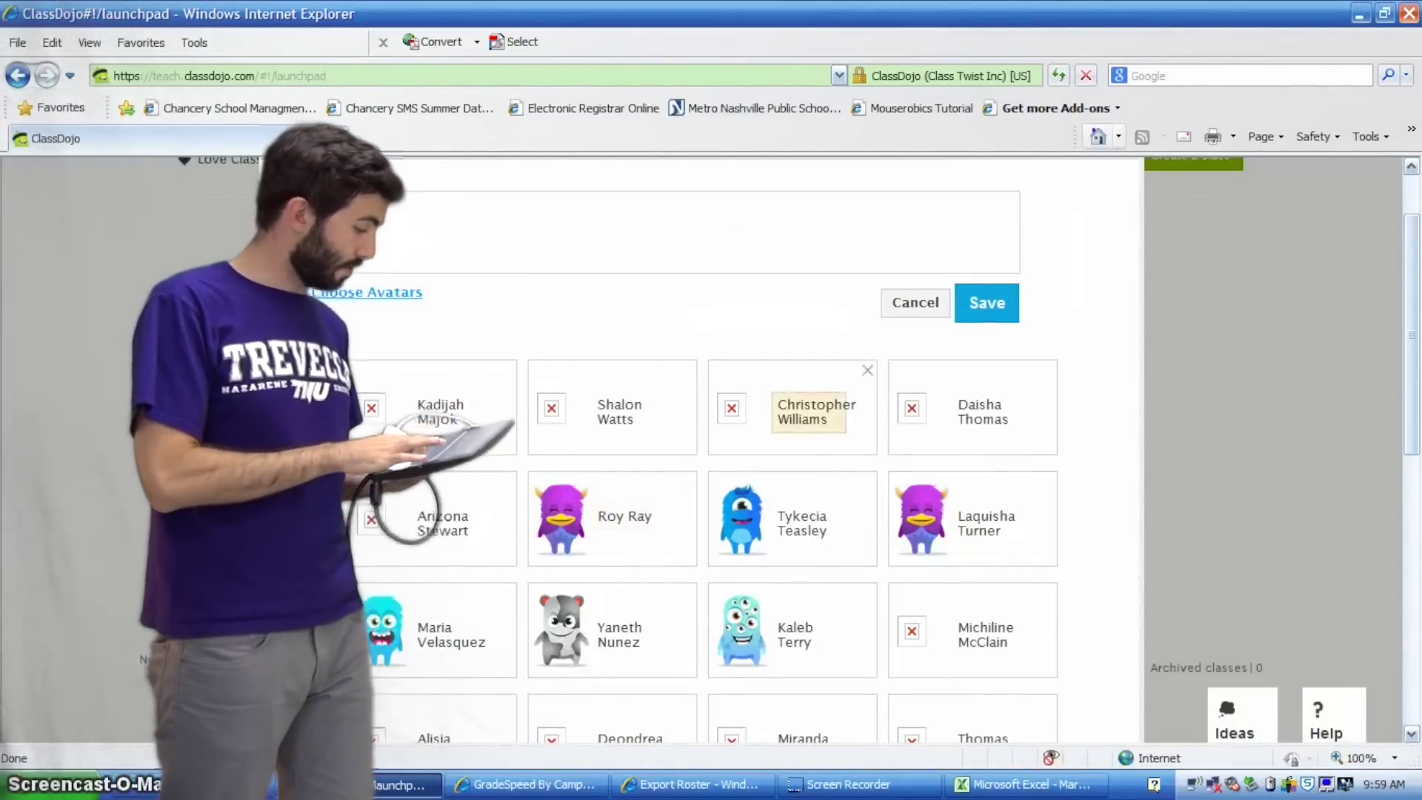
scroll(1415, 321, "down", 8)
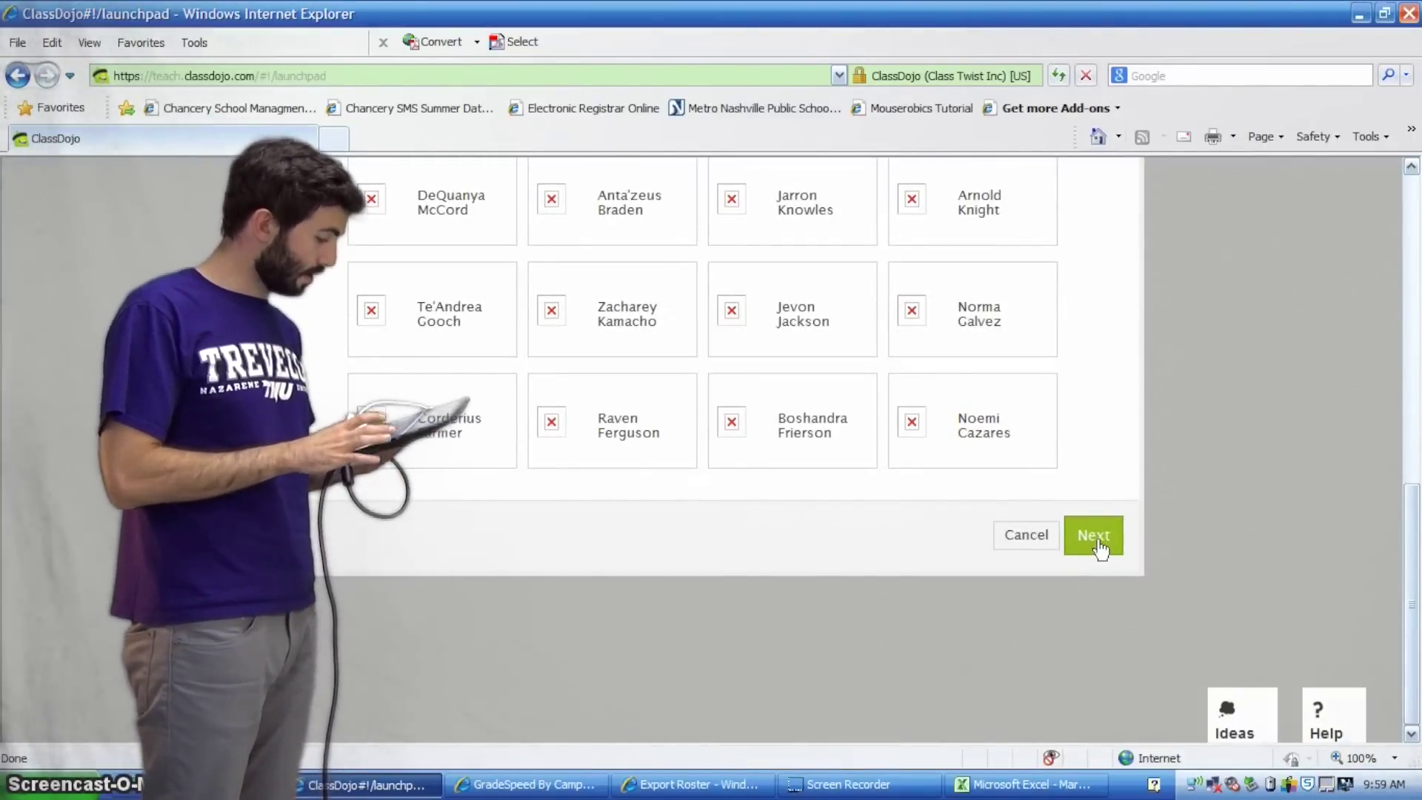
left_click(1100, 549)
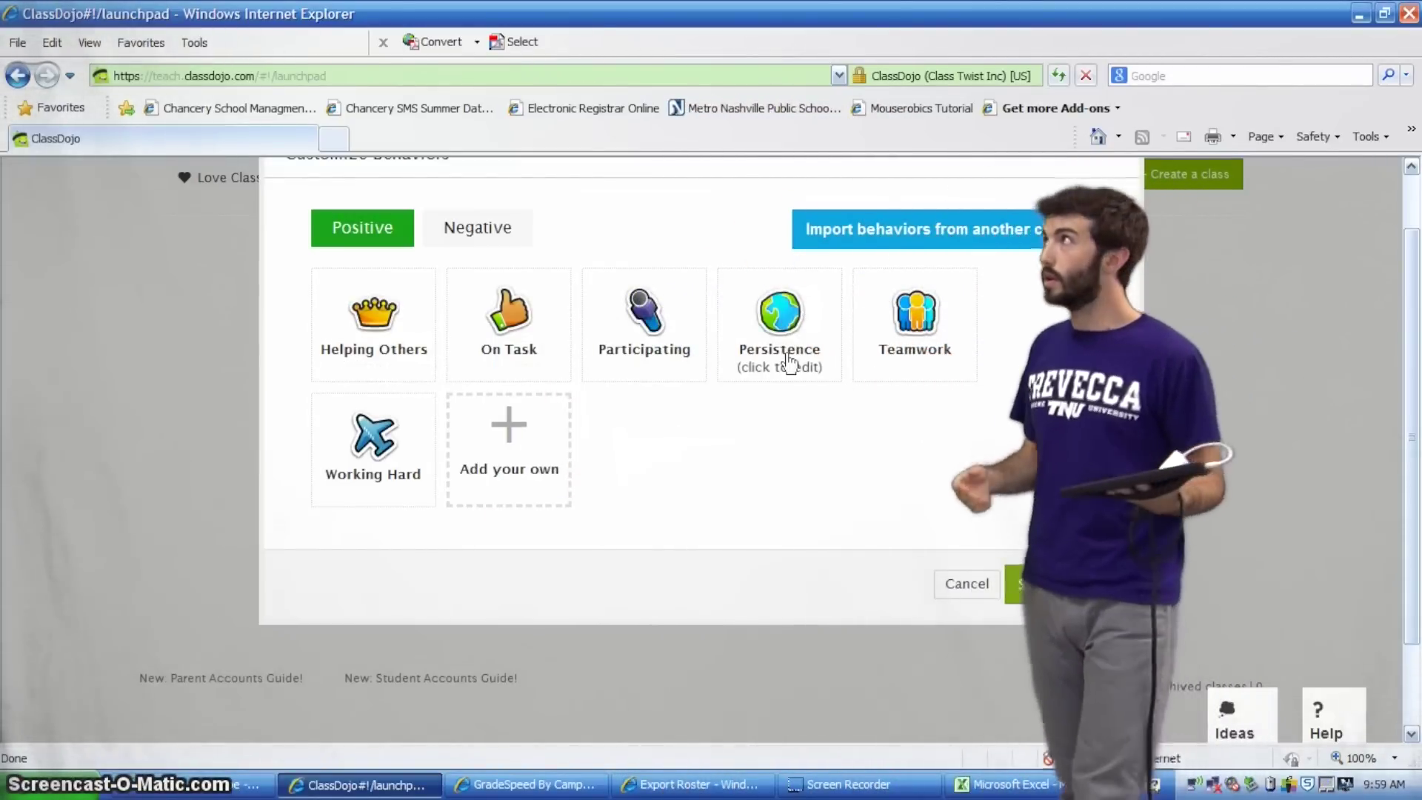
Delete the Persistence positive behavior, review the Negative list, and Save & Close
left_click(784, 363)
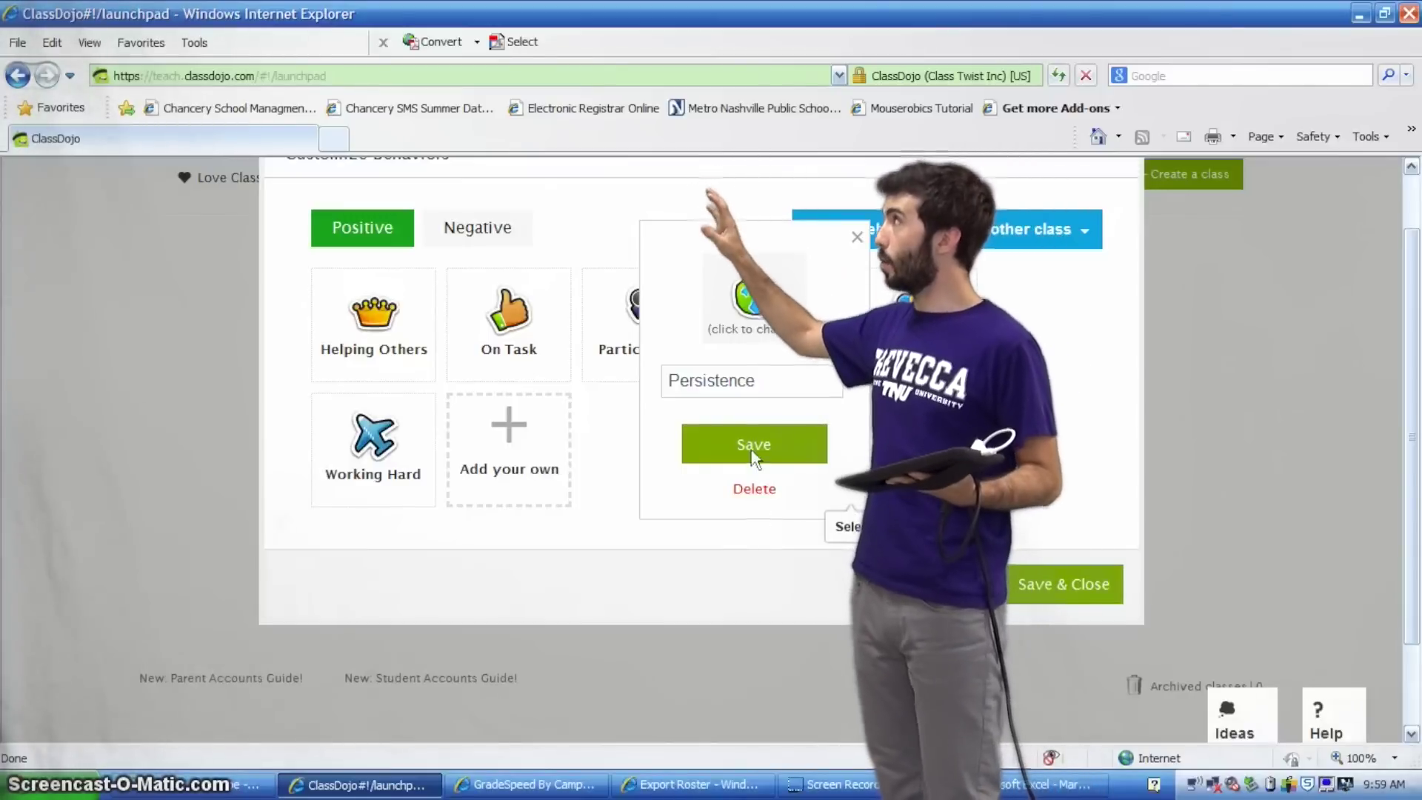
left_click(761, 326)
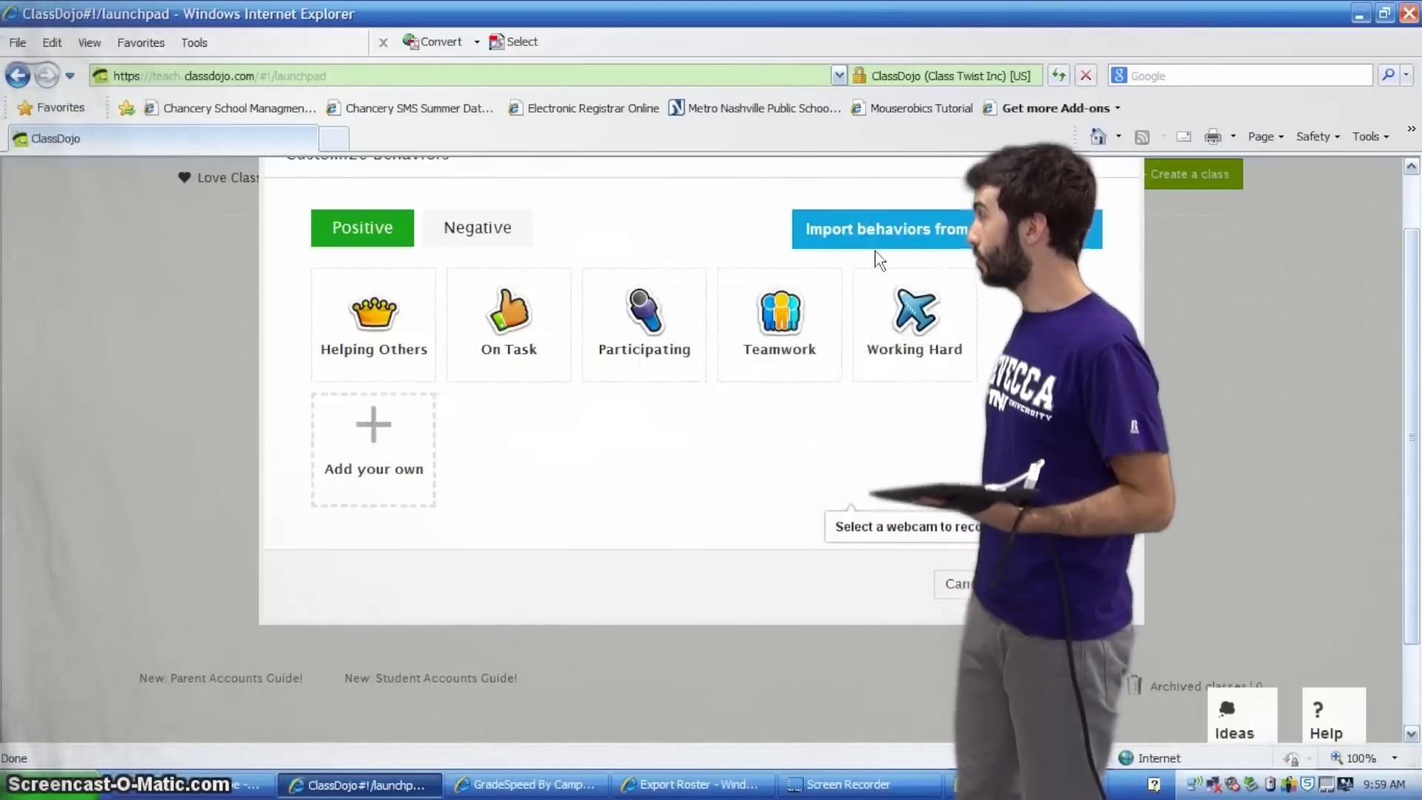
left_click(503, 251)
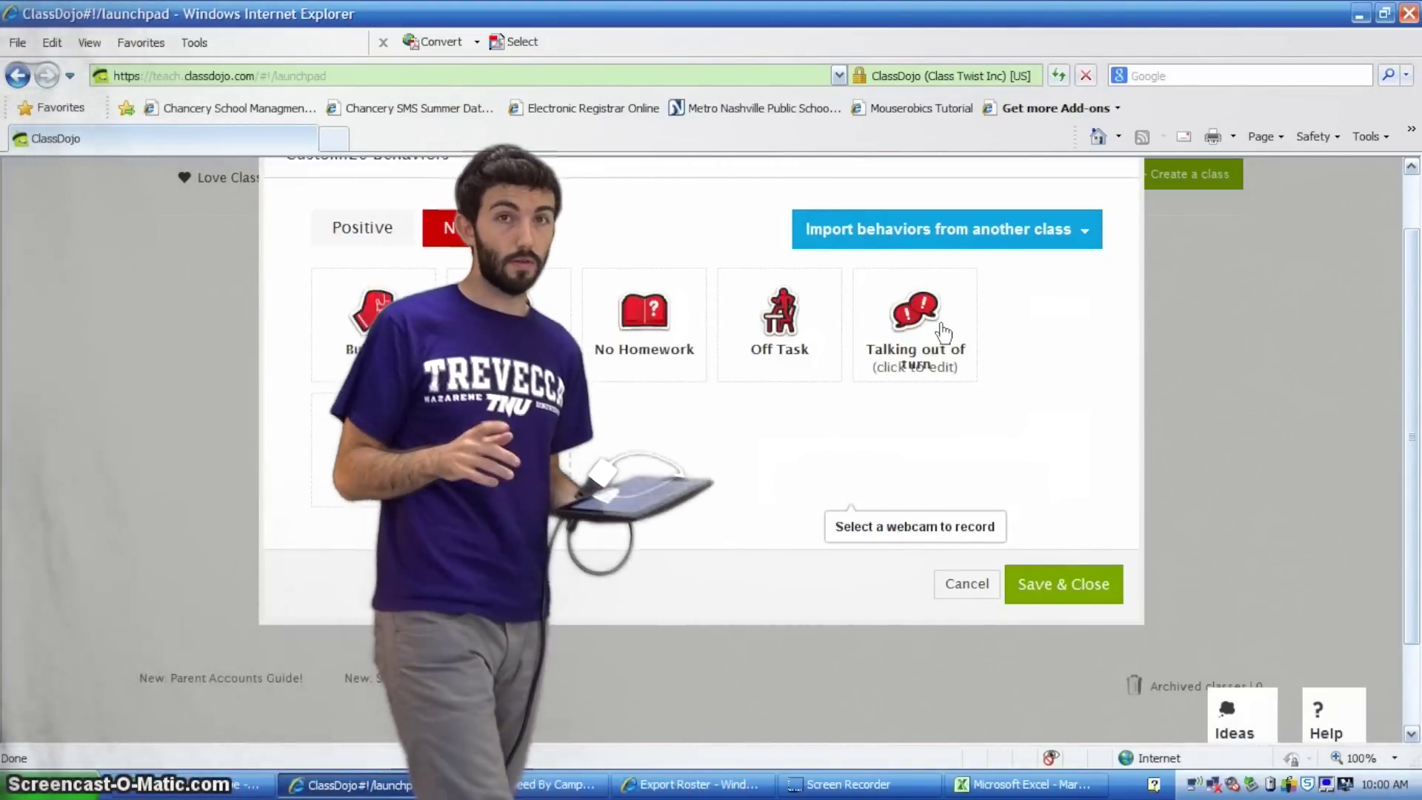
left_click(511, 433)
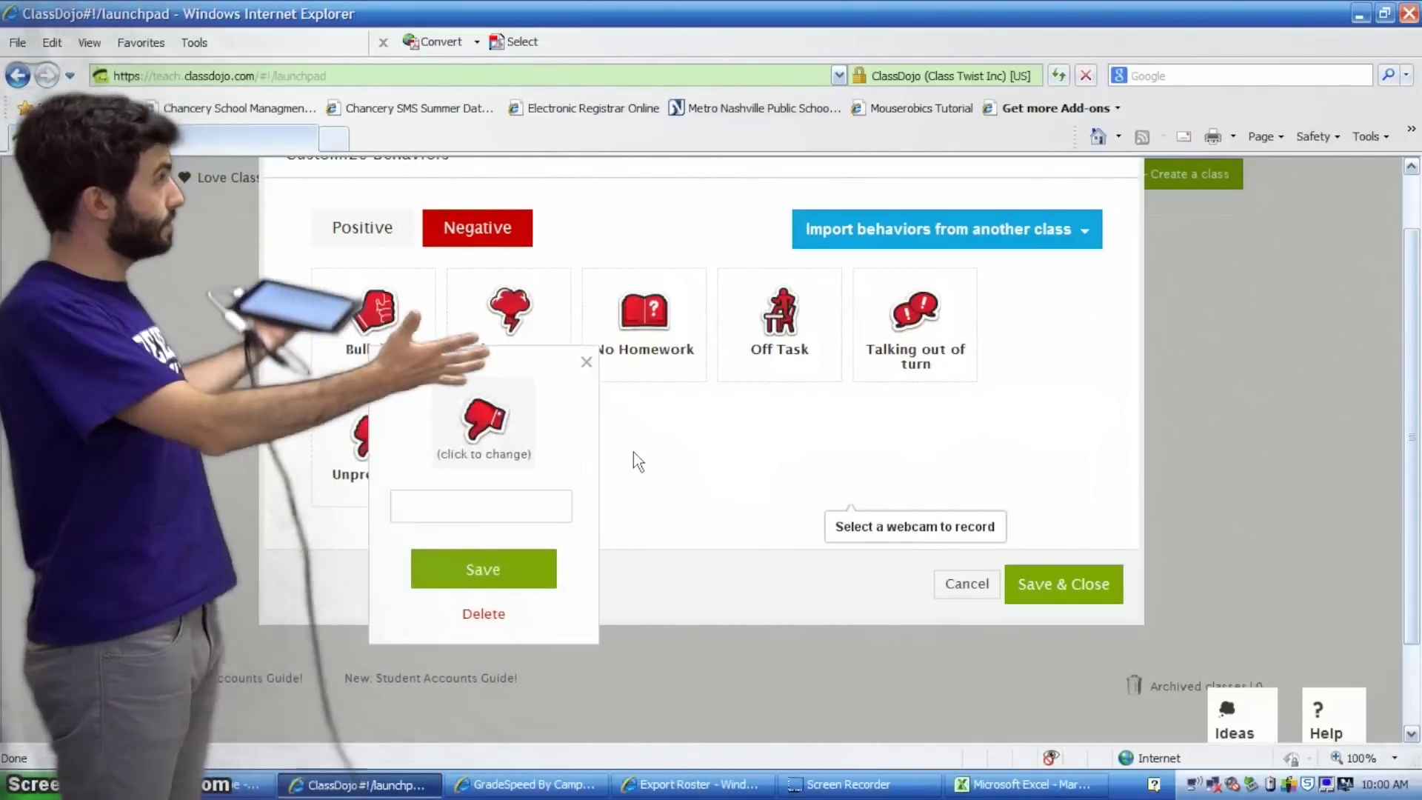
left_click(587, 362)
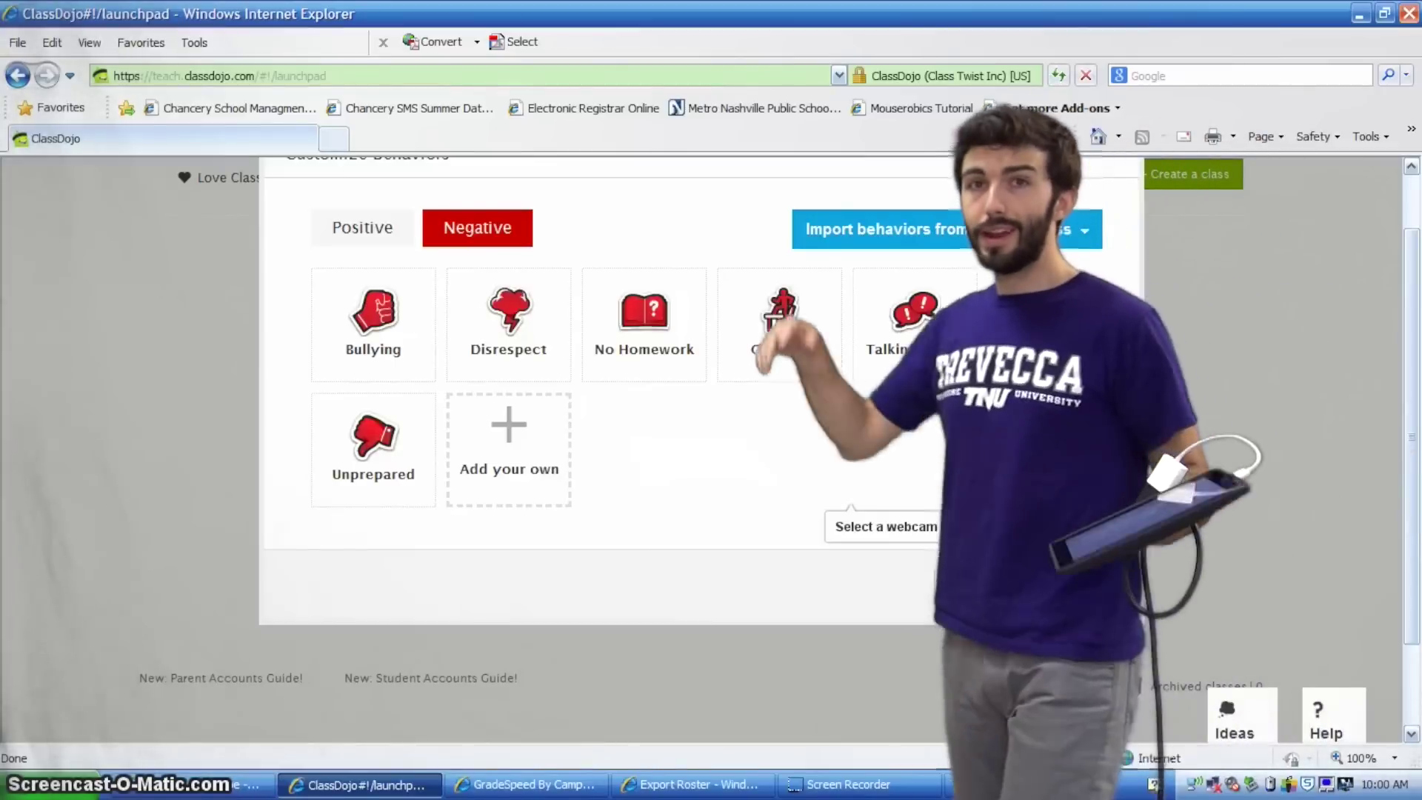
left_click(1031, 592)
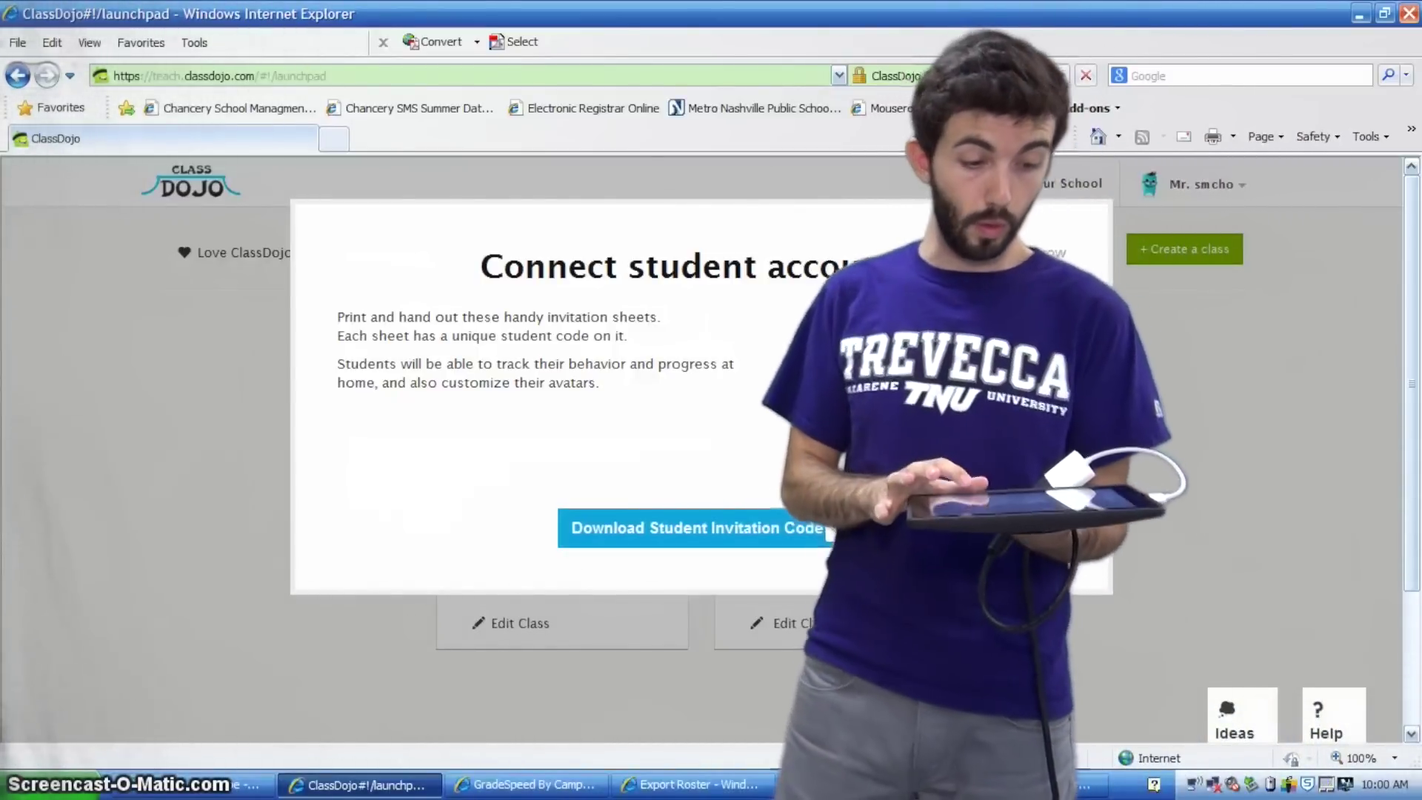
Skip connecting student accounts and open the Marketing class view, dismissing the warning and tip
left_click(1014, 268)
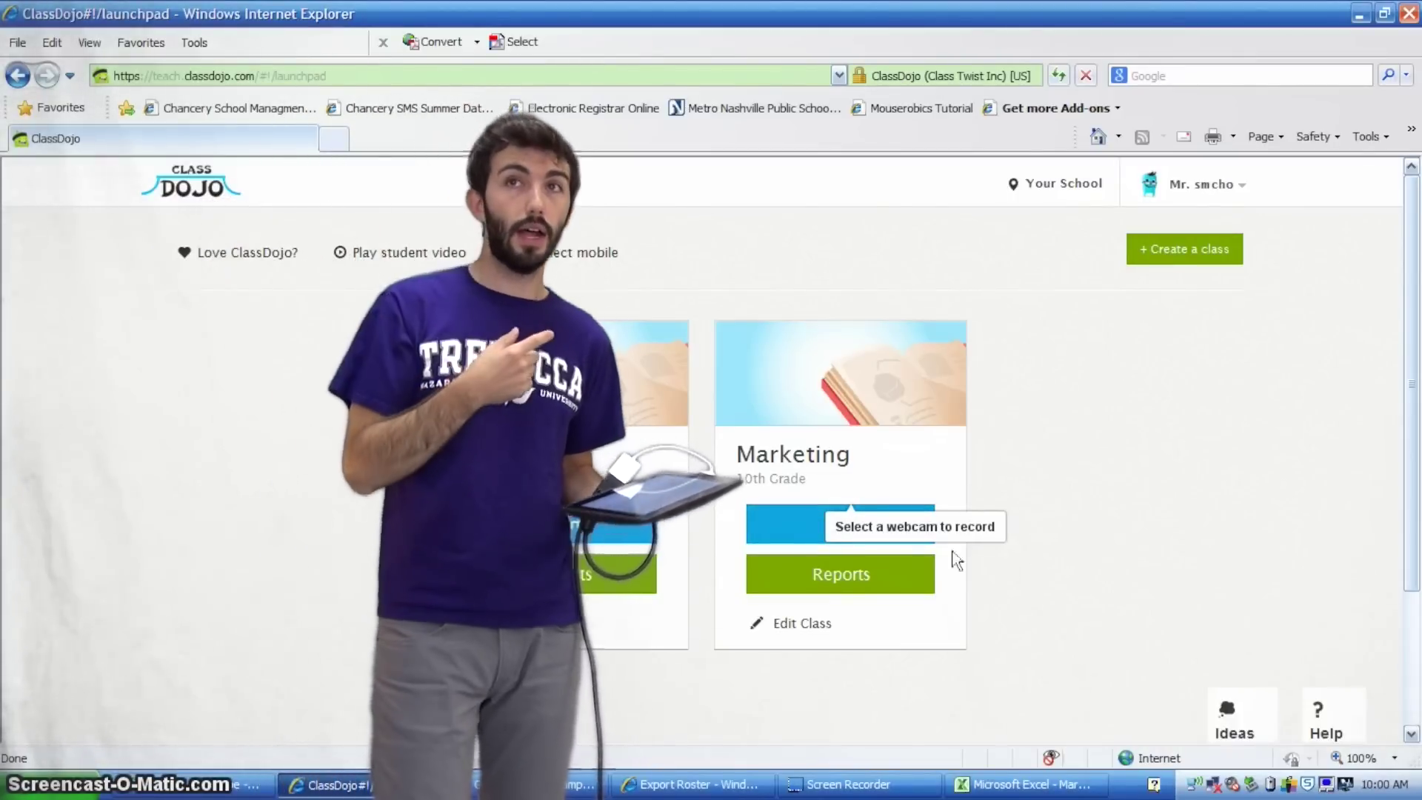
left_click(771, 526)
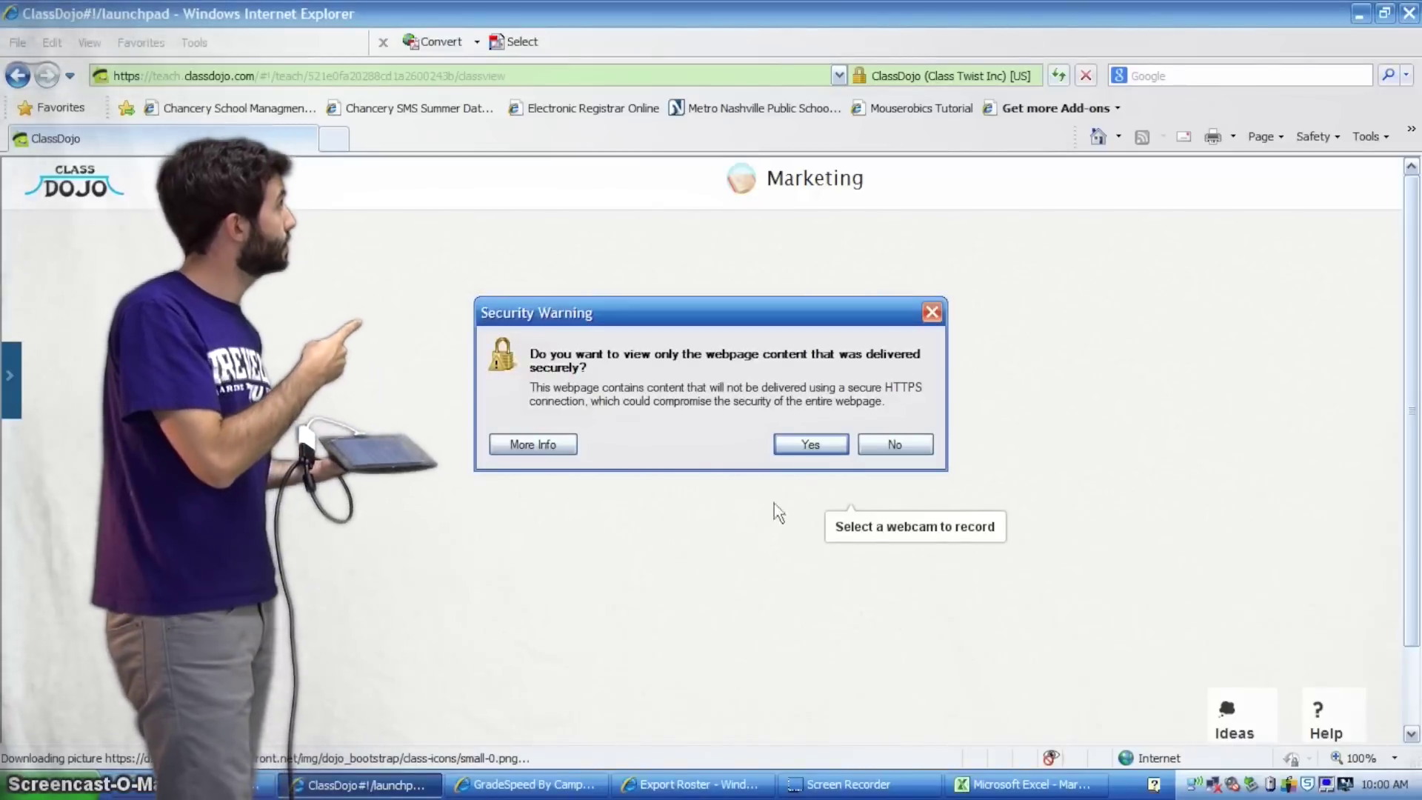
left_click(879, 443)
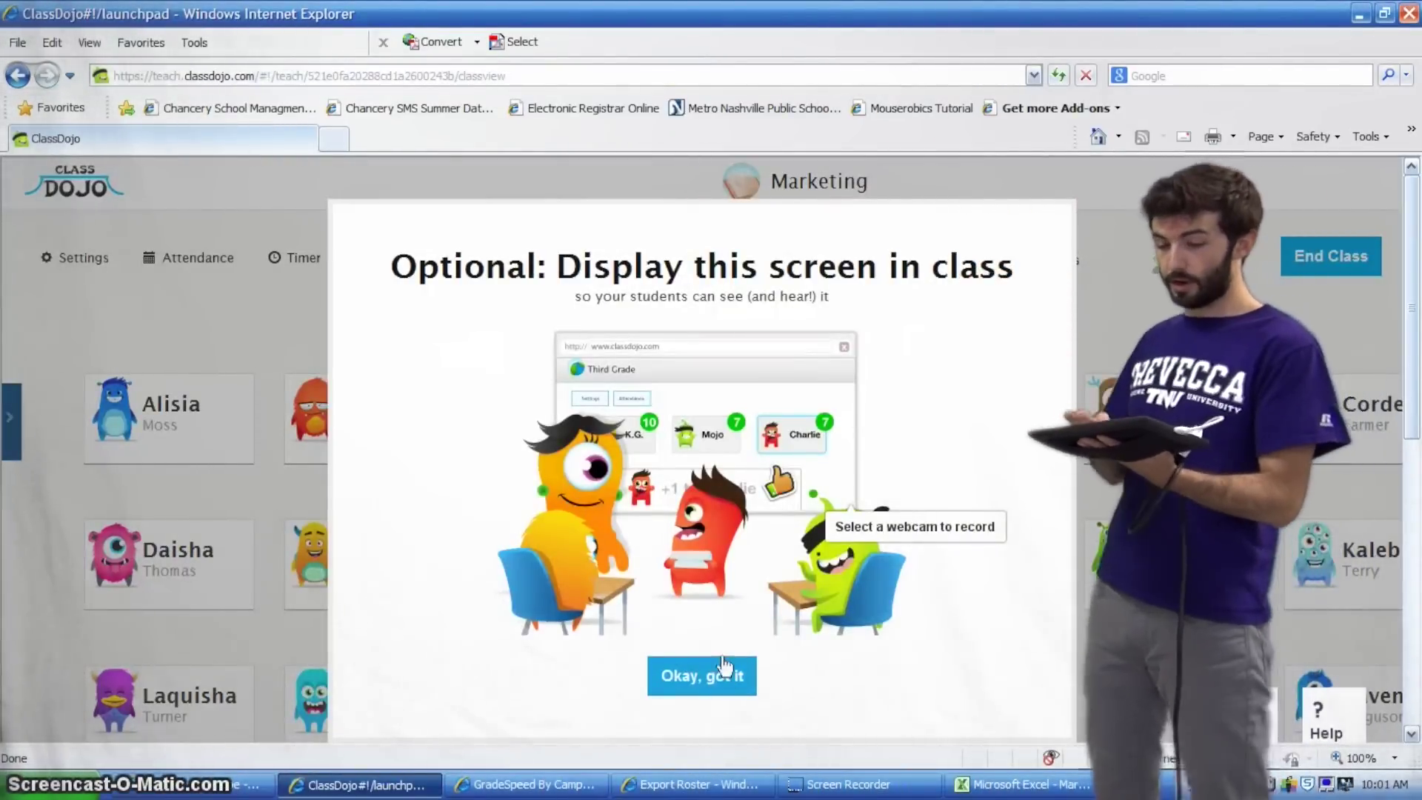
left_click(724, 671)
left_click_drag(1409, 406, 1413, 465)
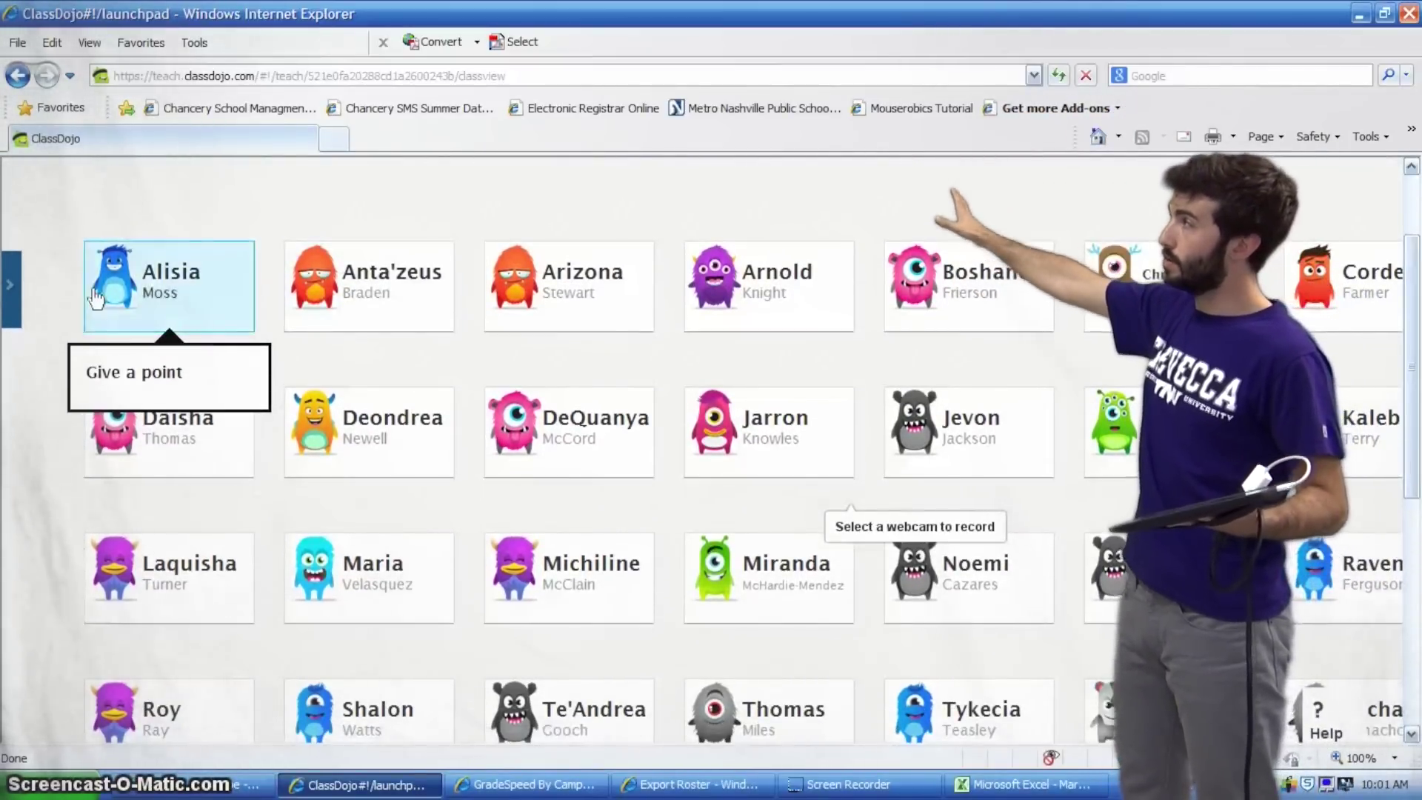
Give one student +1 for On Task and another −1 for Unprepared
left_click(153, 297)
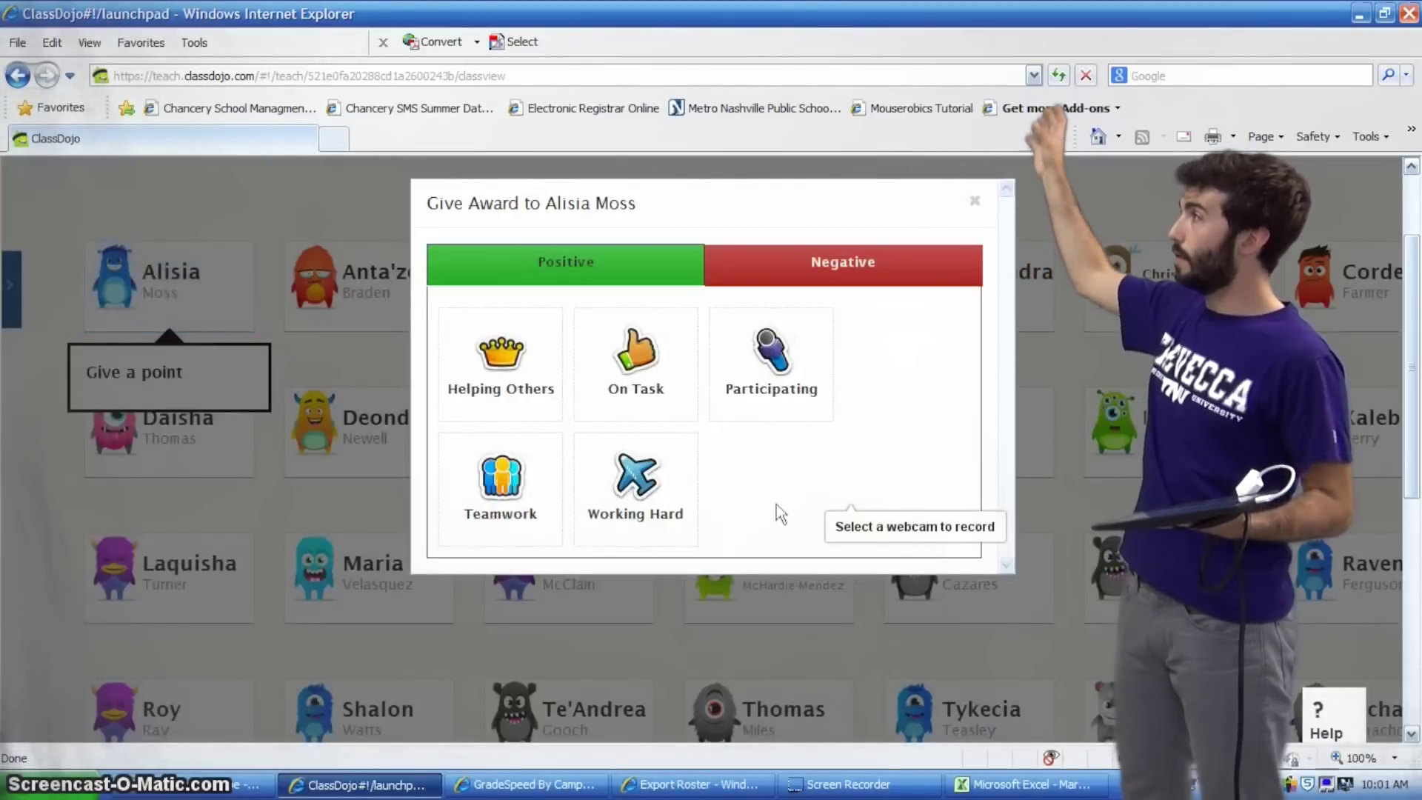
left_click(665, 386)
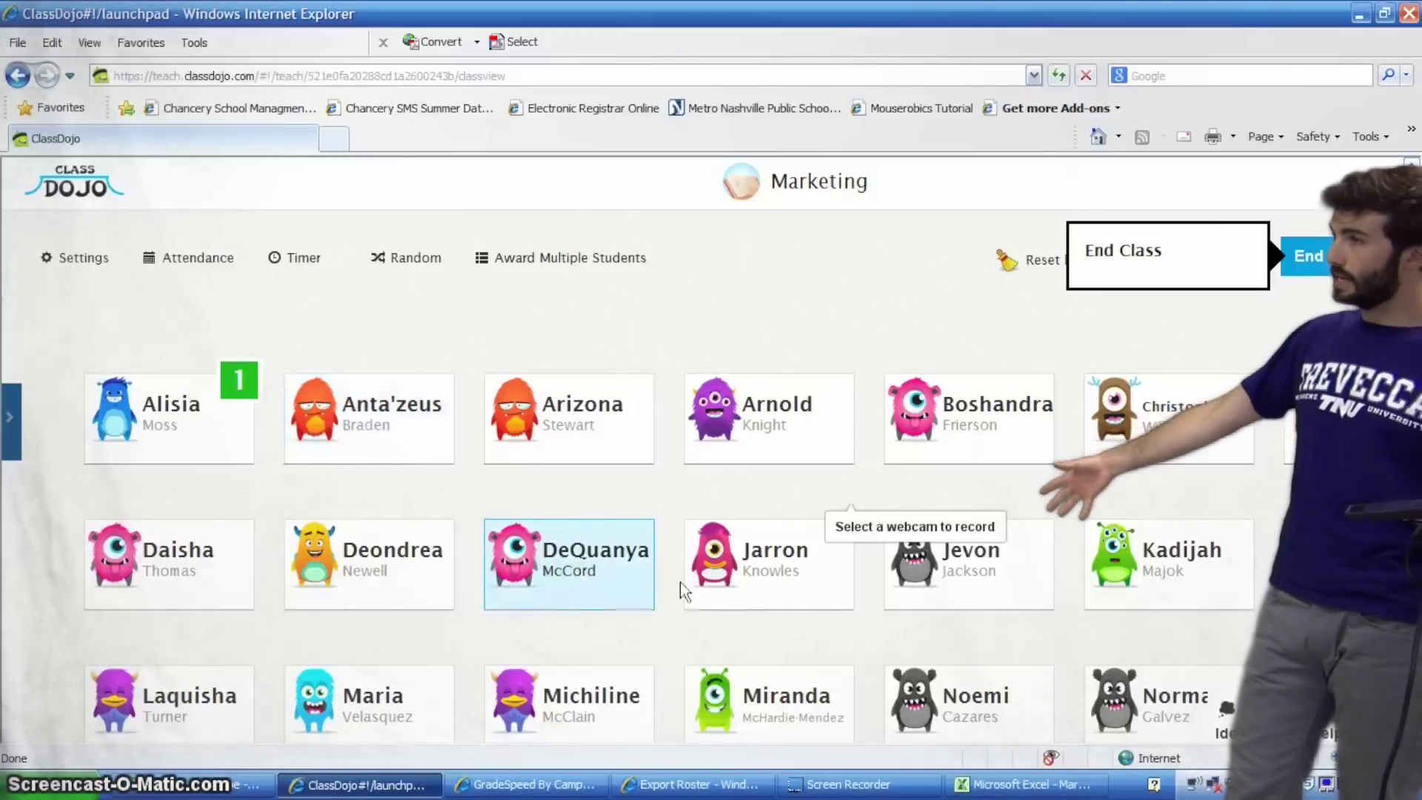
left_click(586, 571)
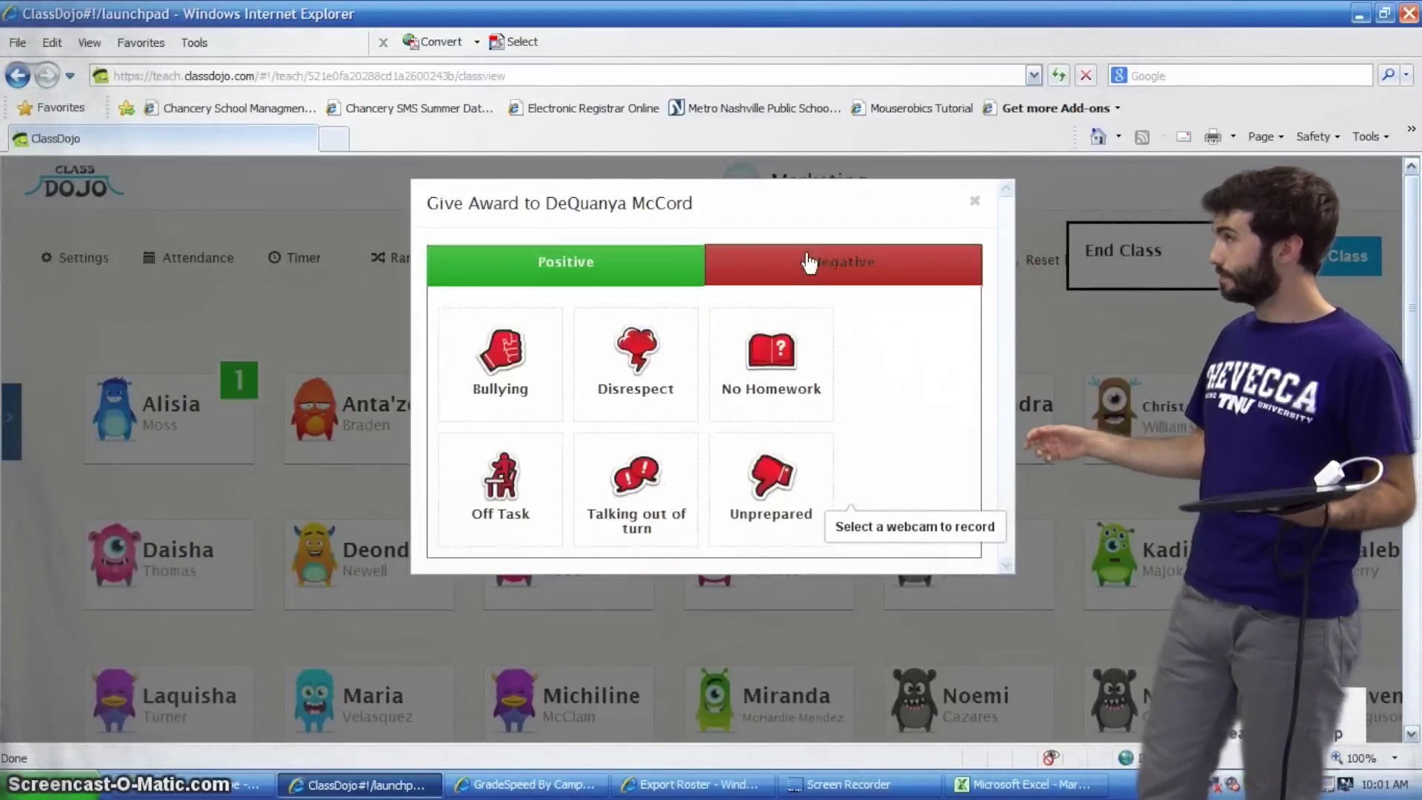
left_click(765, 514)
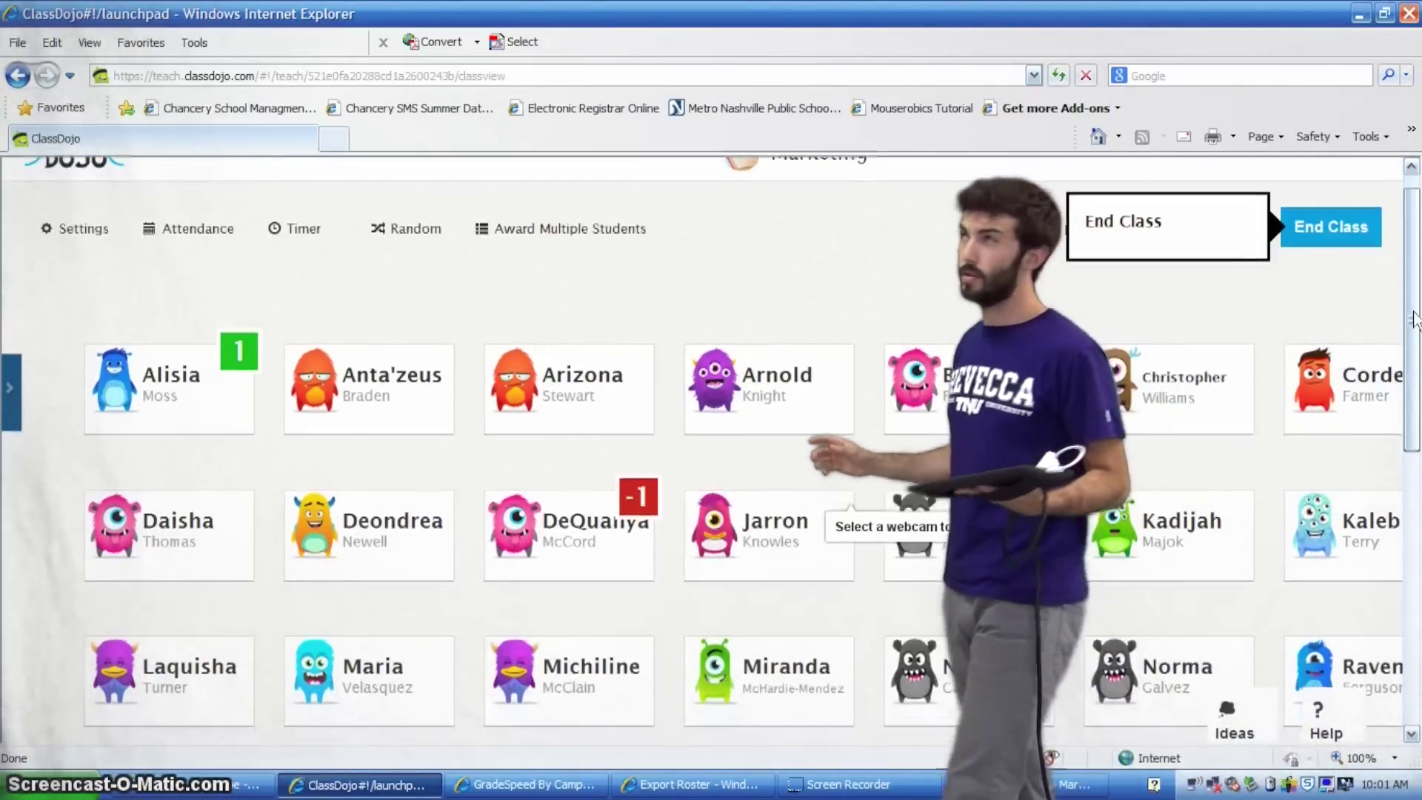
left_click_drag(1413, 304, 1414, 334)
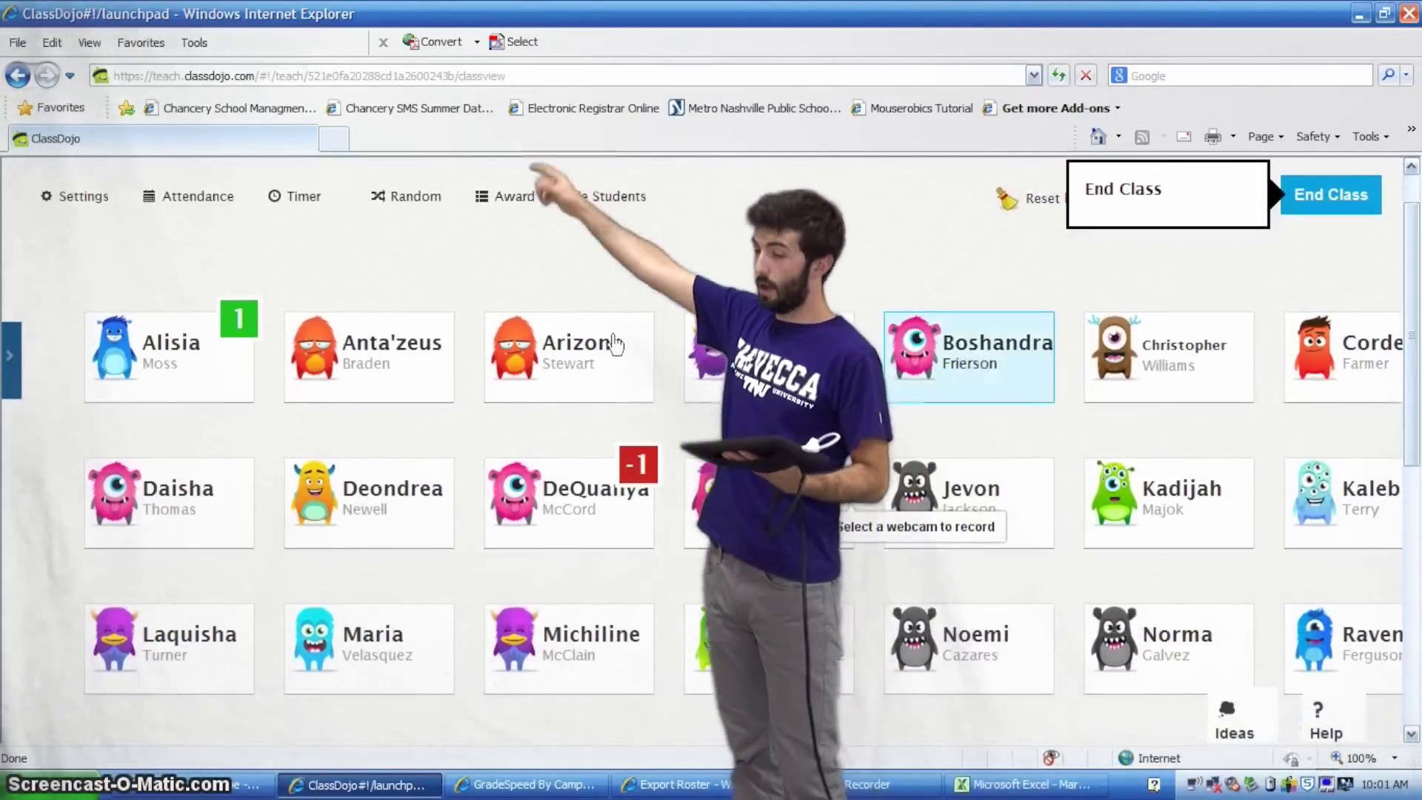
Close the class settings and mark students absent in Attendance
left_click(72, 211)
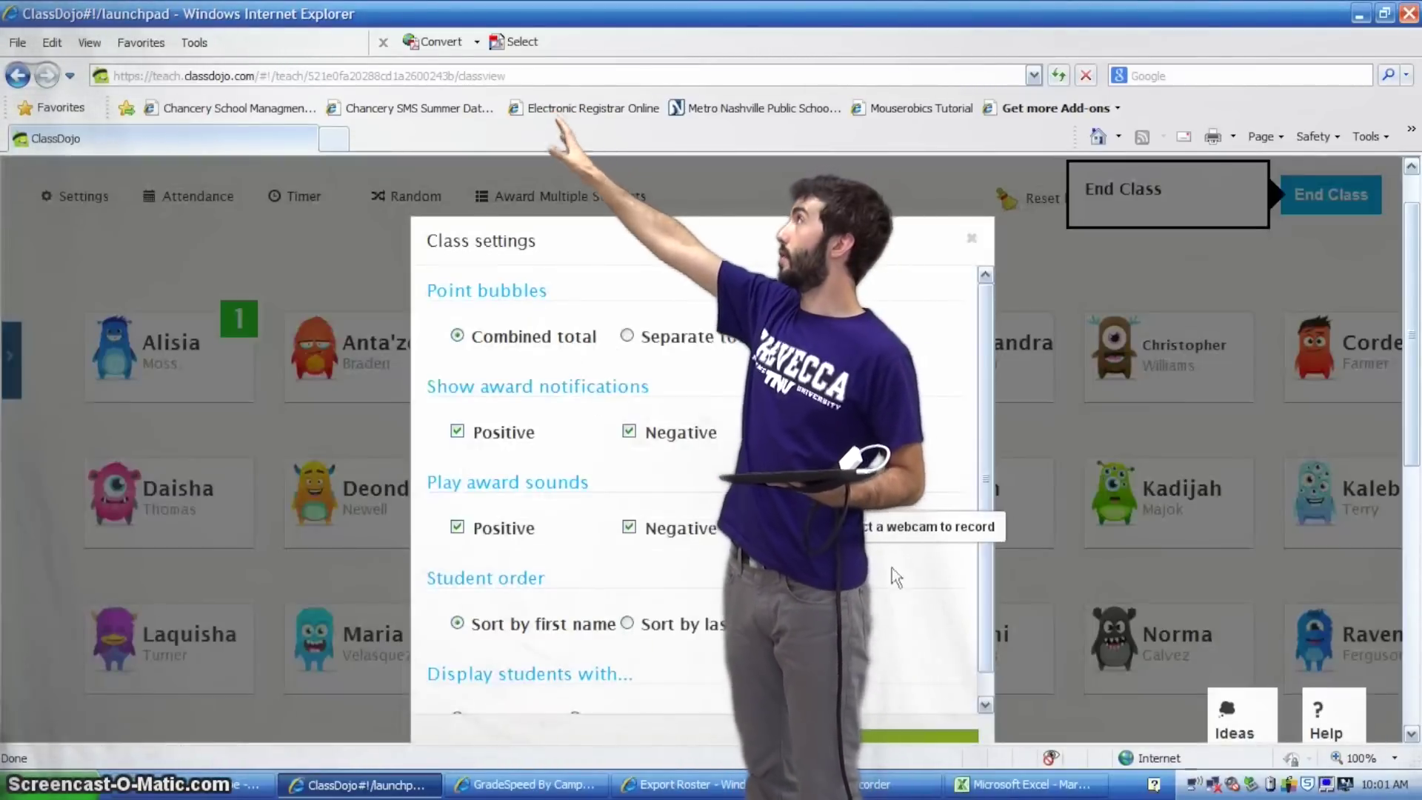
scroll(981, 570, "down", 1)
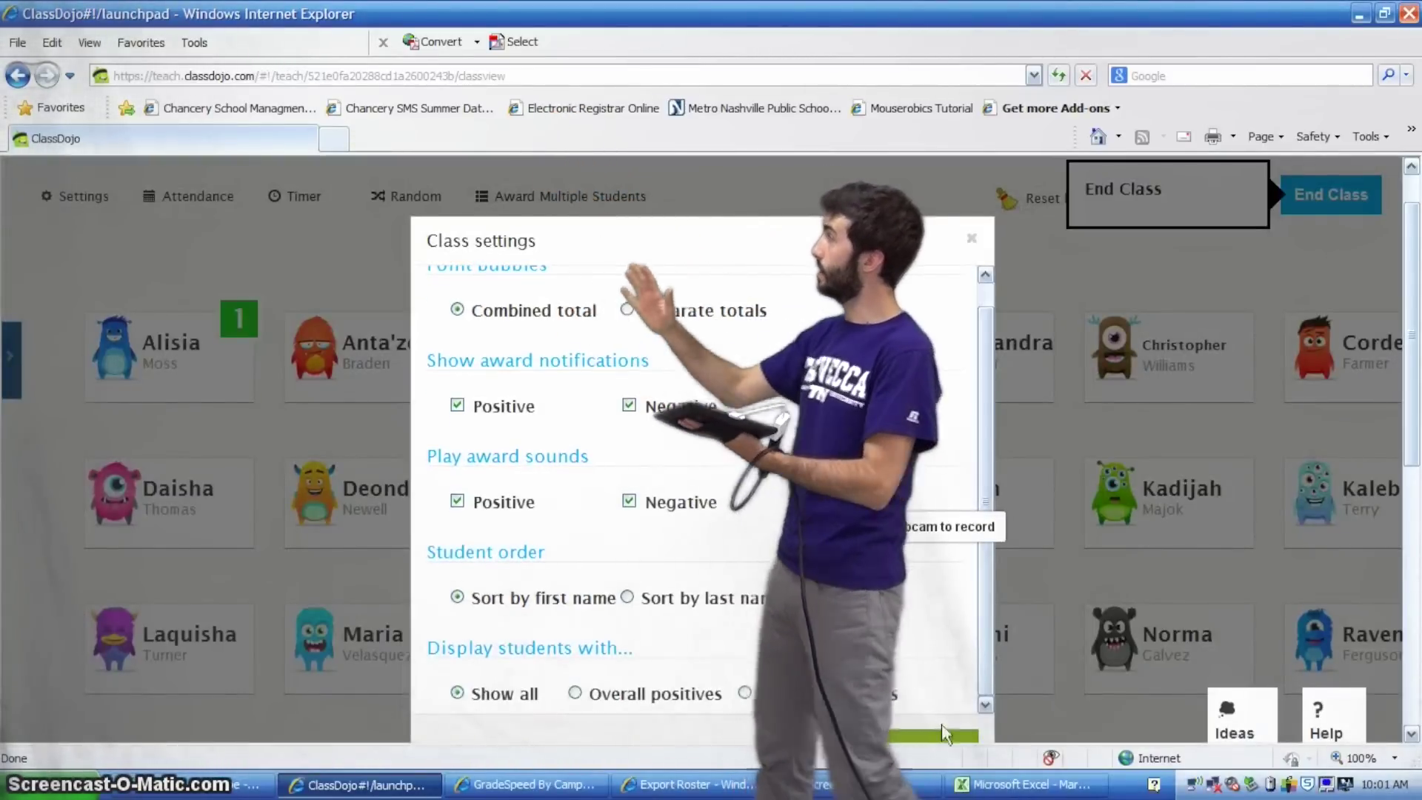
left_click(278, 247)
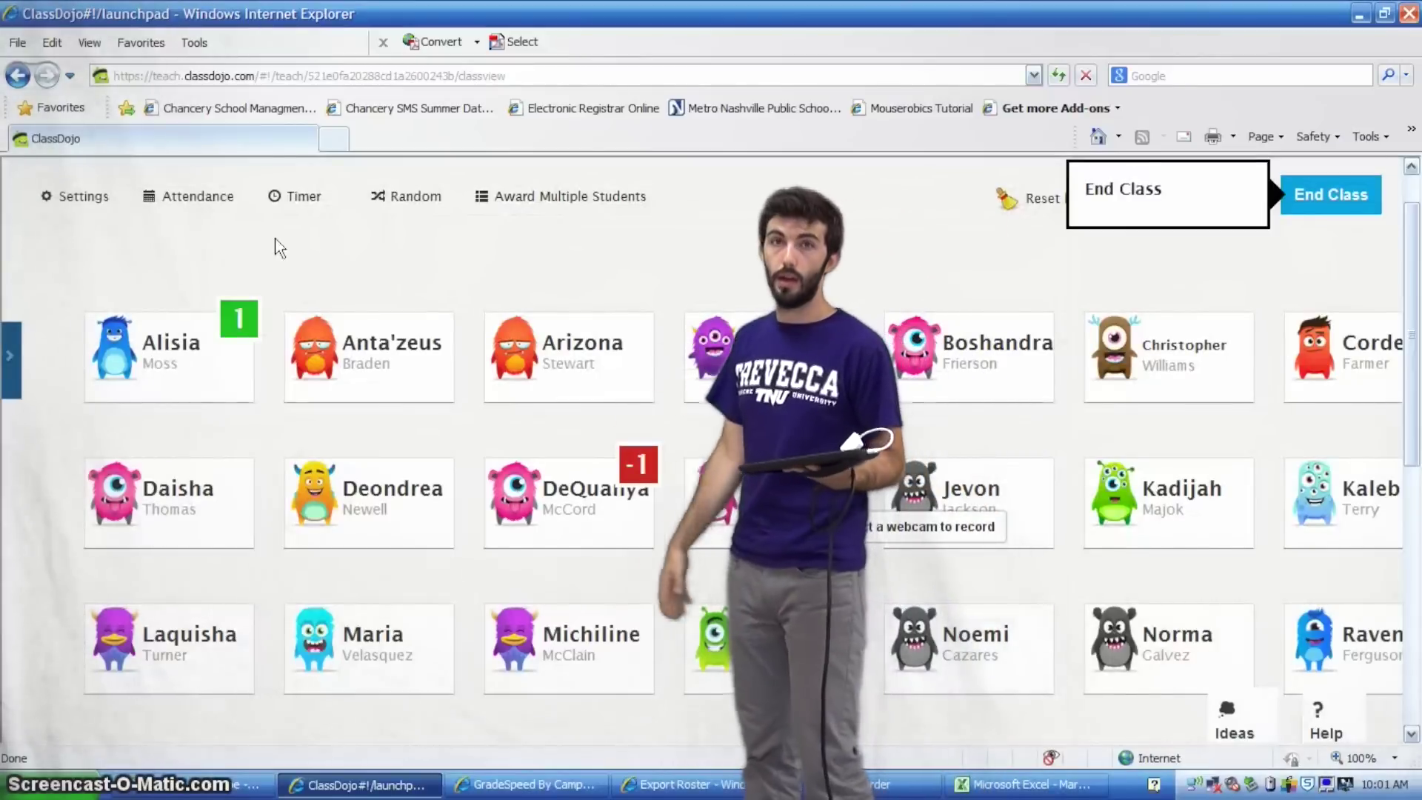
left_click(195, 199)
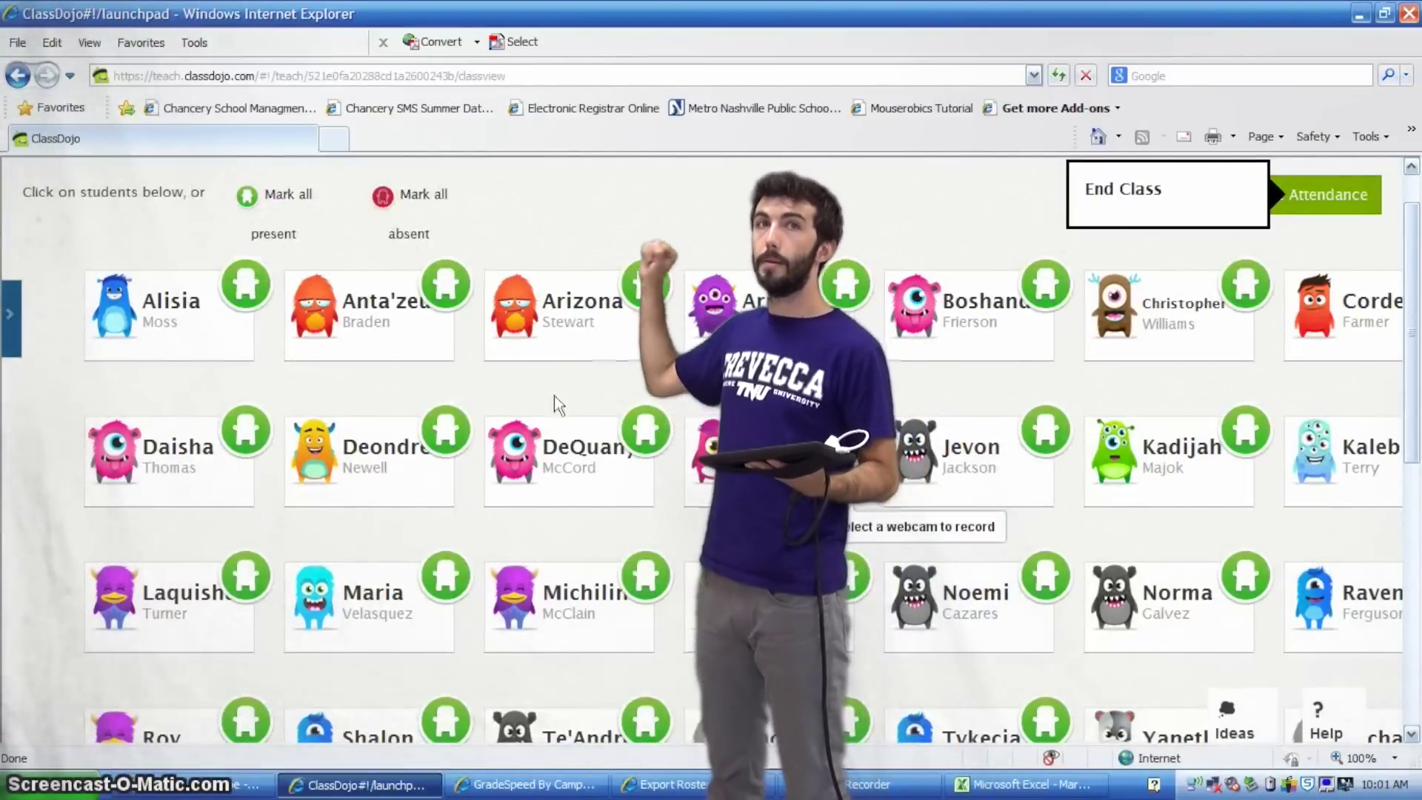
left_click(240, 289)
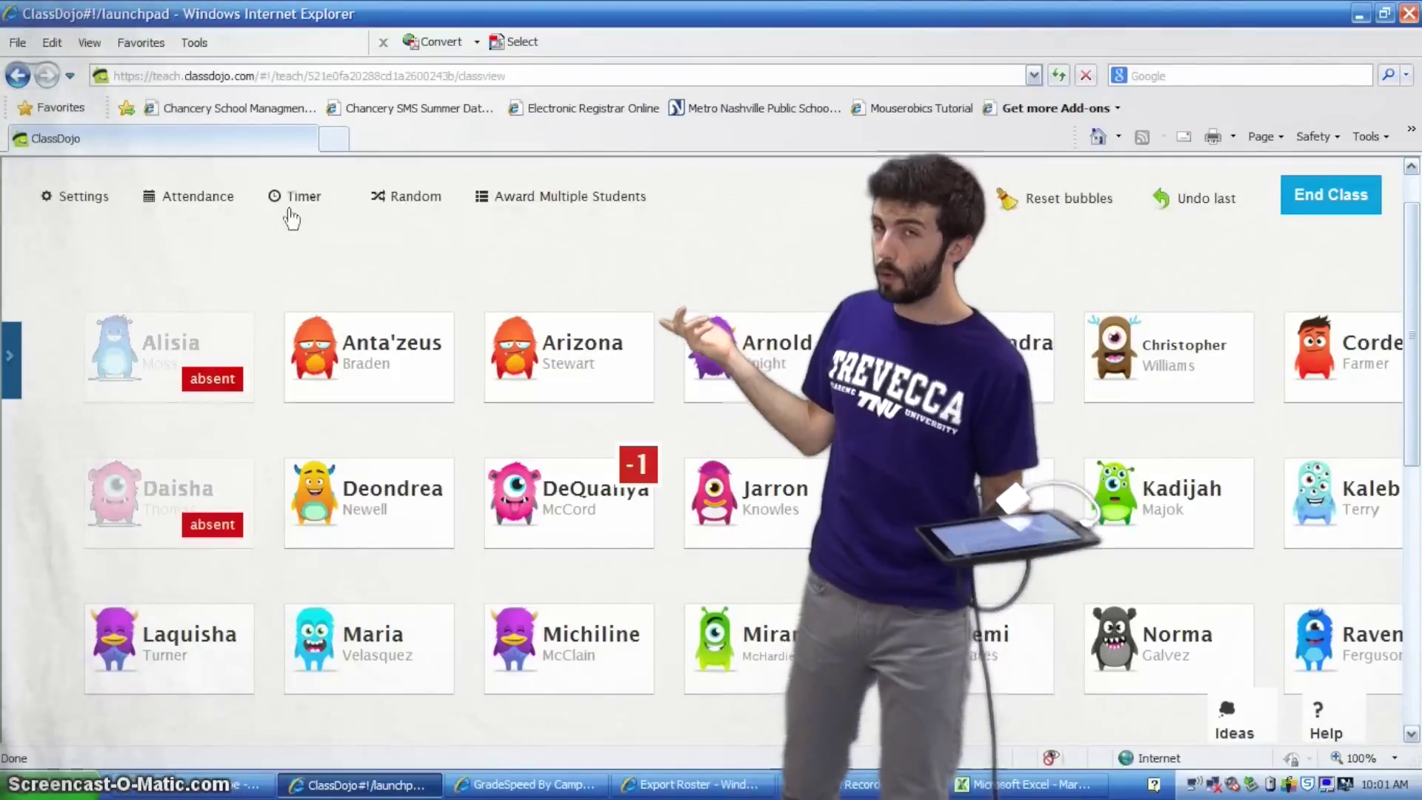
Toggle the timer on and off, then give a randomly picked student +1 for Working Hard
left_click(291, 200)
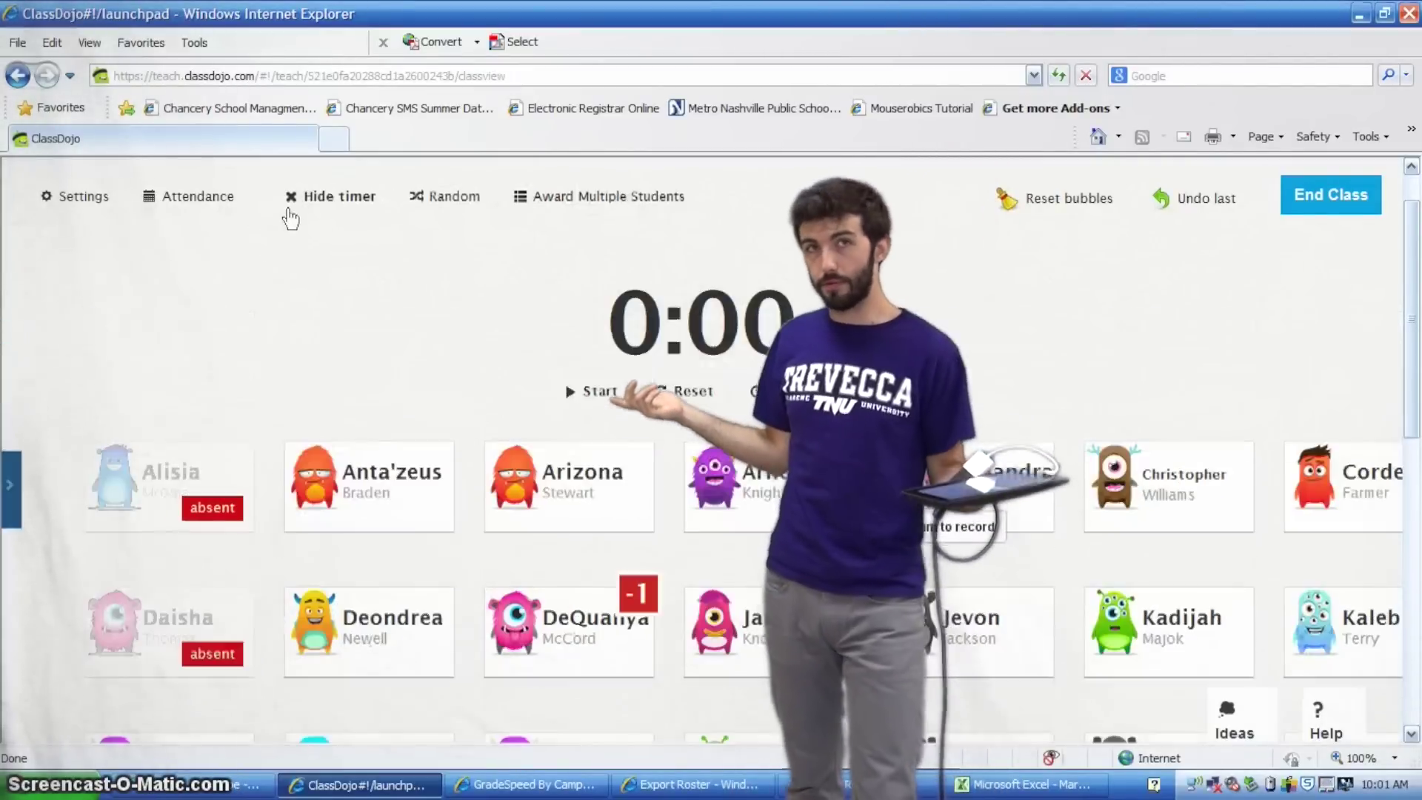
left_click(324, 215)
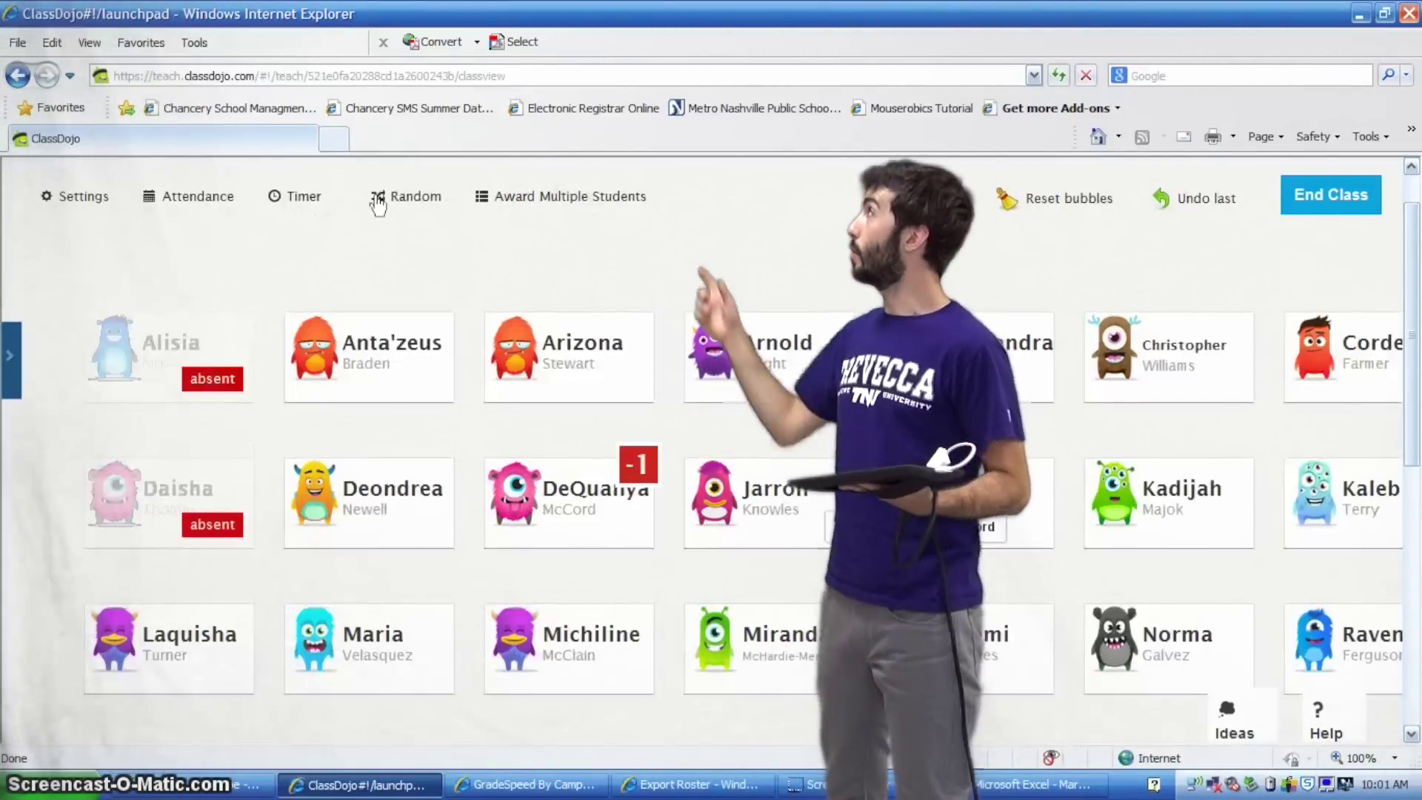
left_click(379, 198)
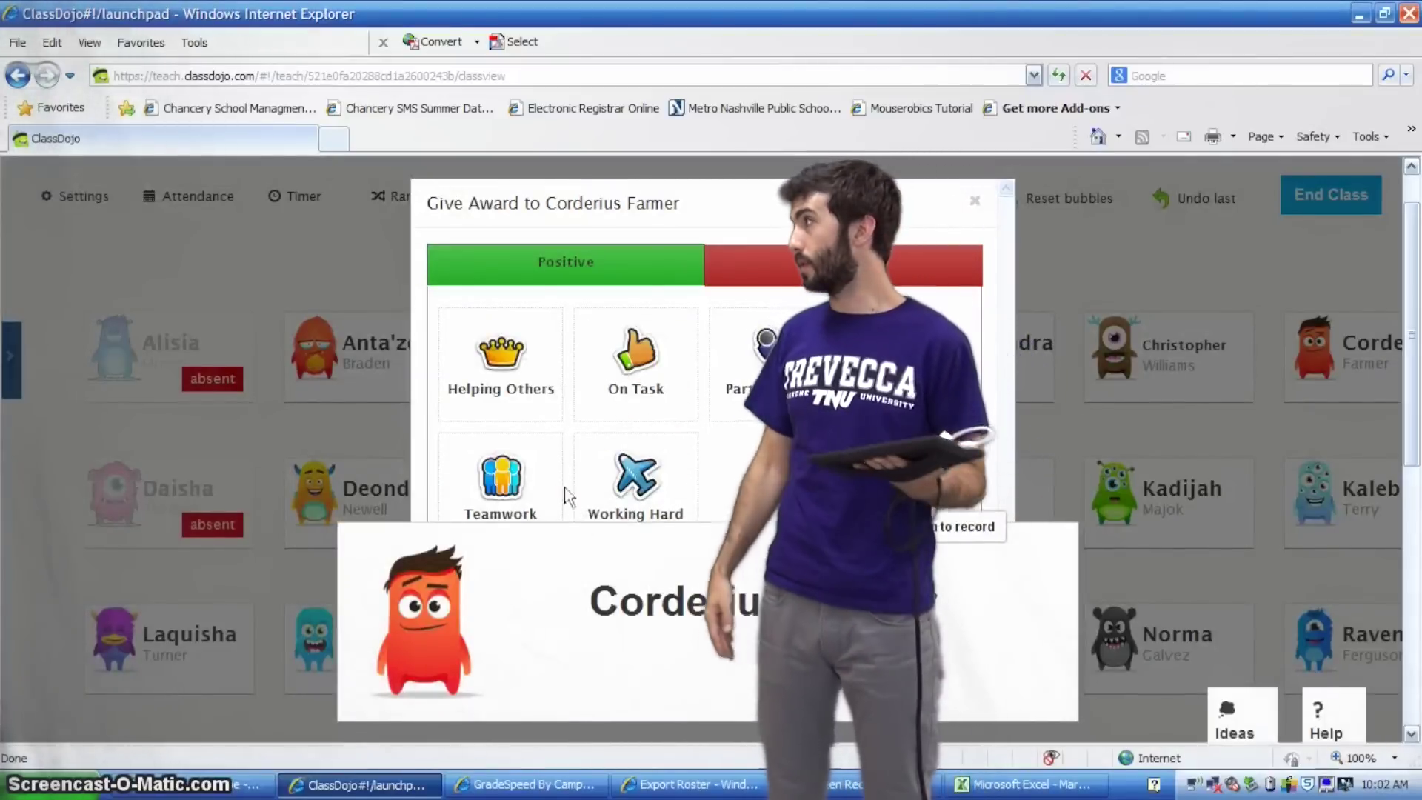
left_click(626, 483)
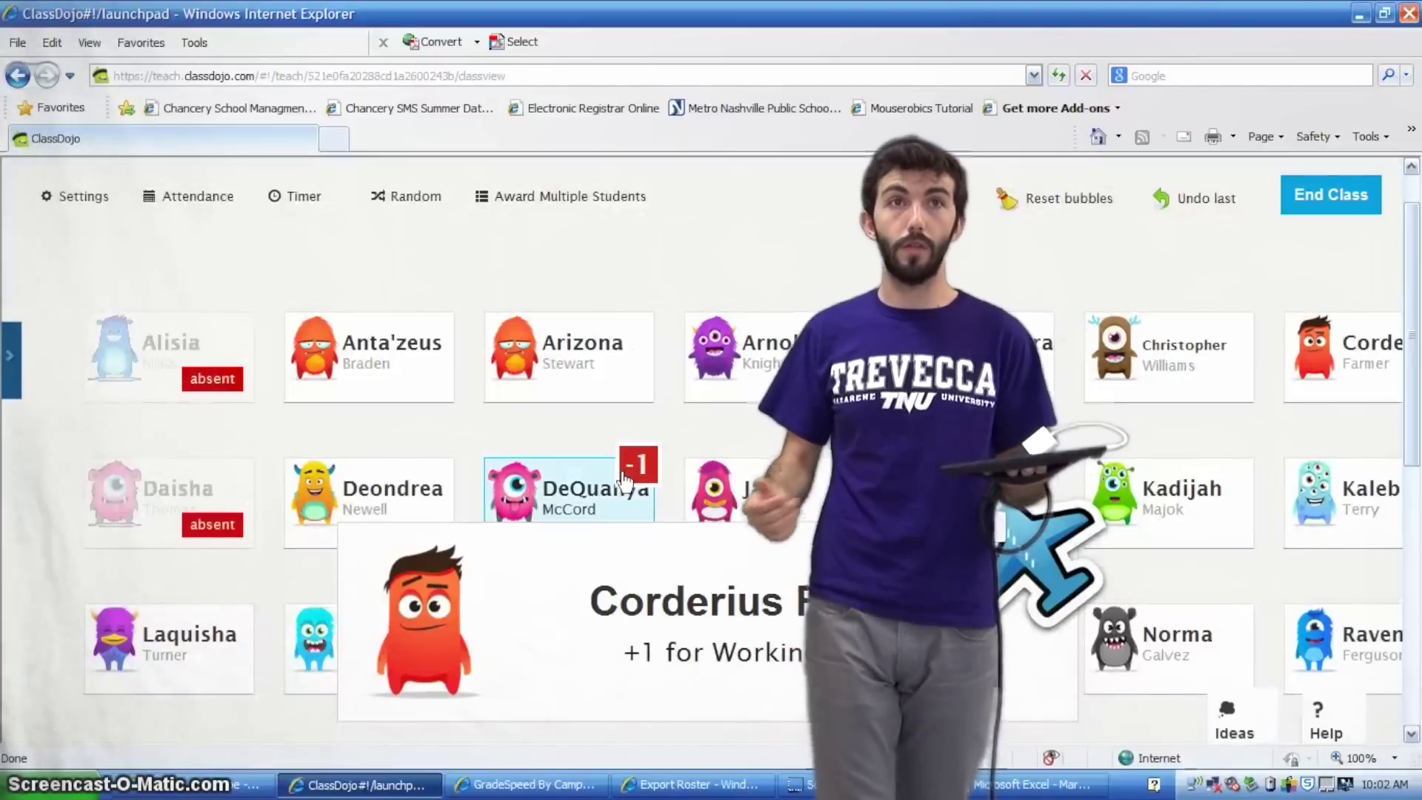
left_click(548, 197)
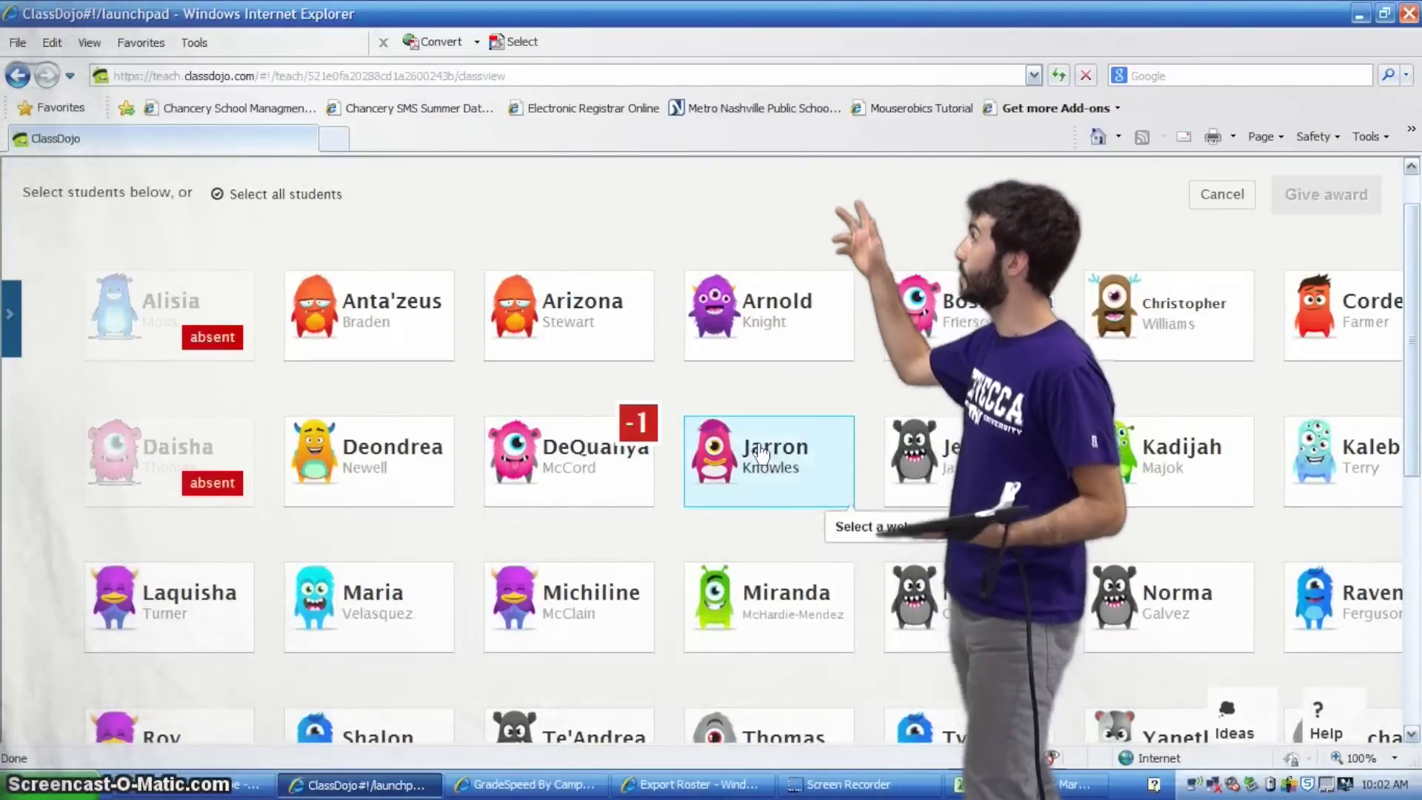
Select a group of Marketing students and give each of them +1 for Participating
left_click(773, 457)
left_click(952, 611)
left_click(580, 640)
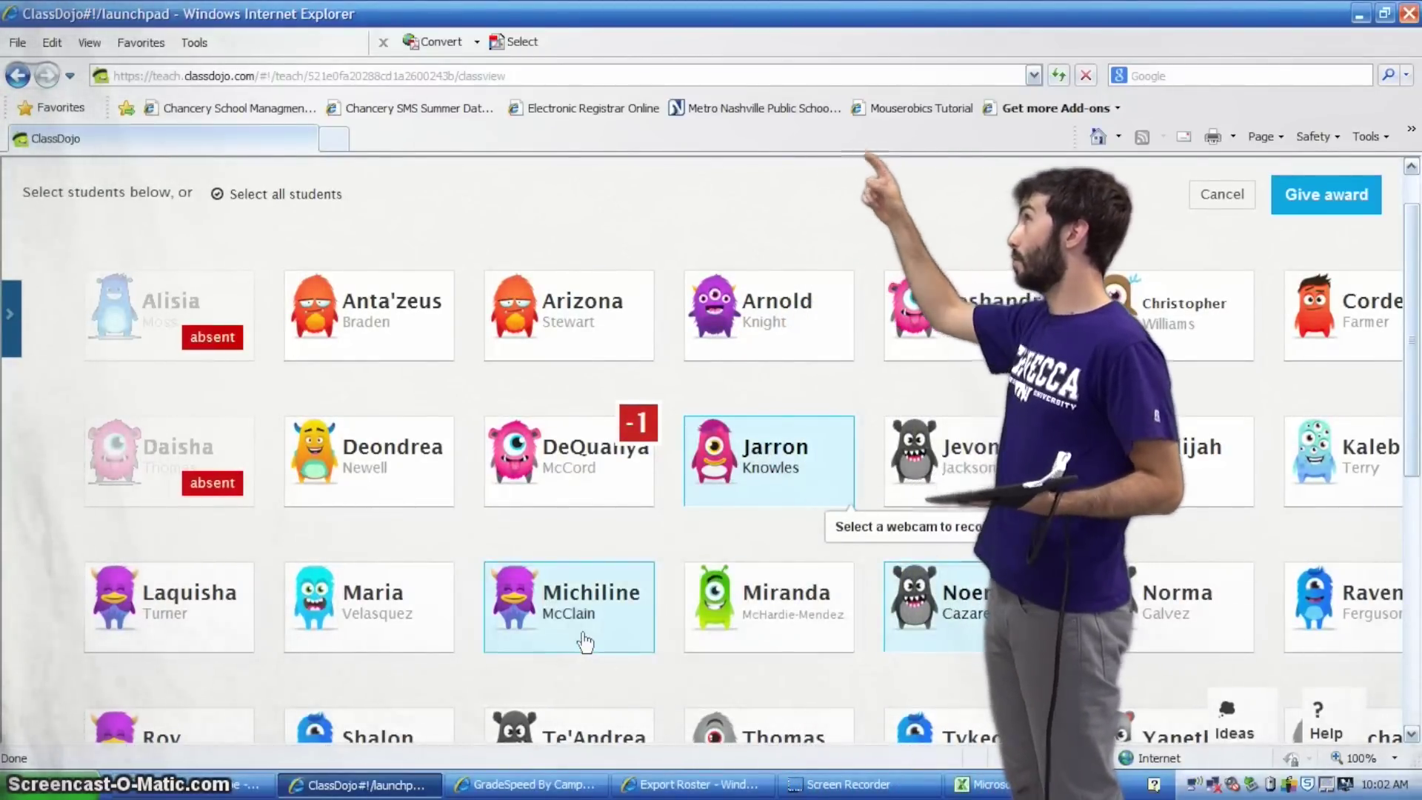
left_click(358, 638)
left_click(212, 617)
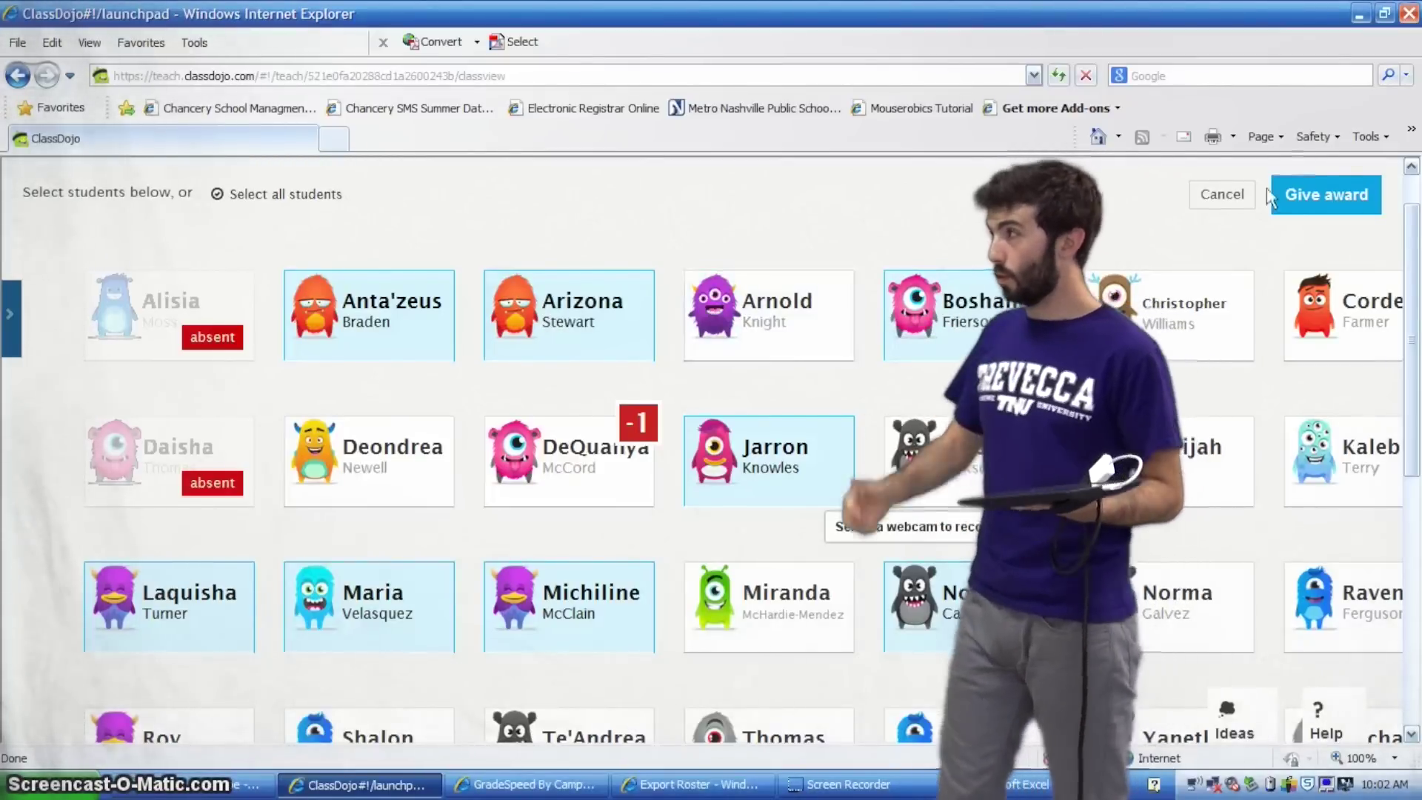
left_click(1358, 196)
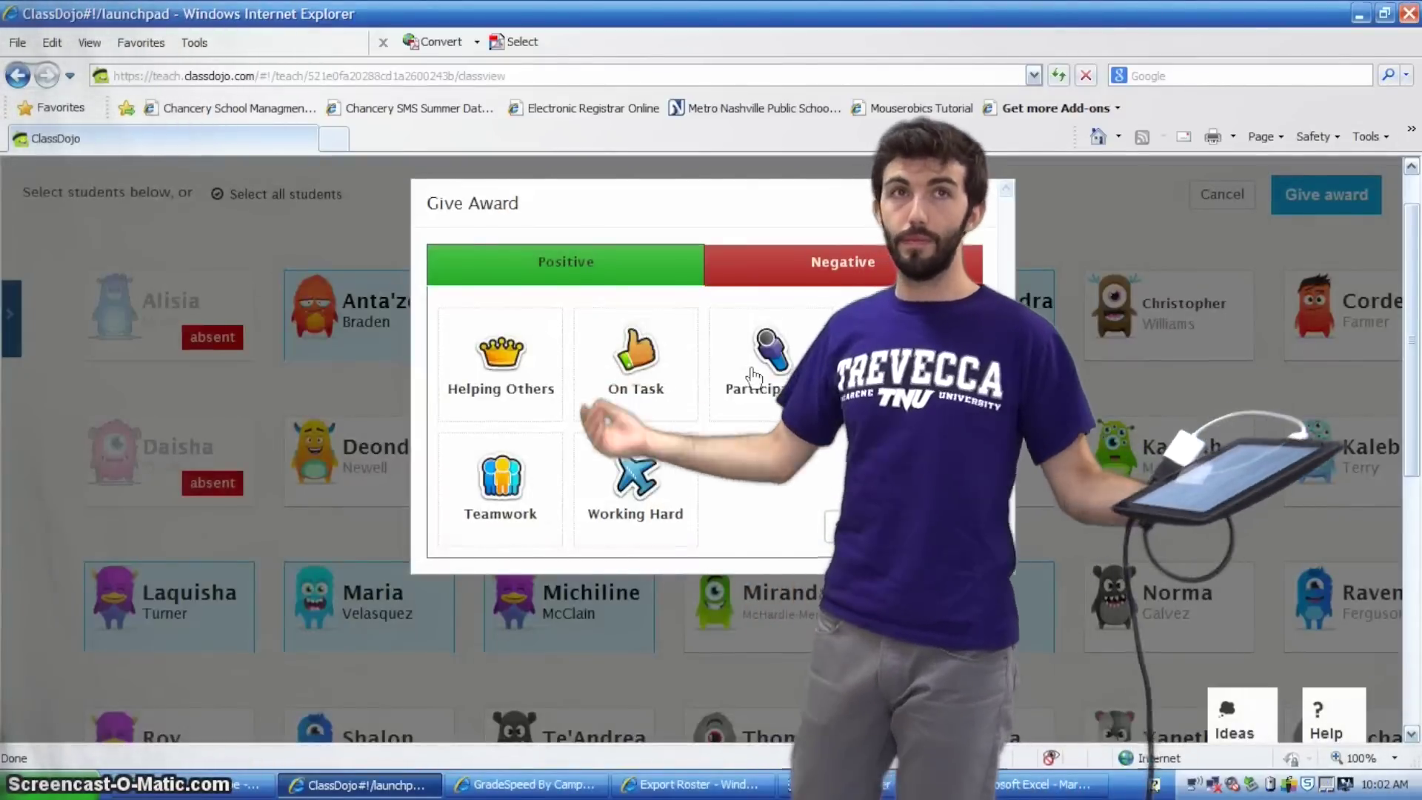
left_click(733, 367)
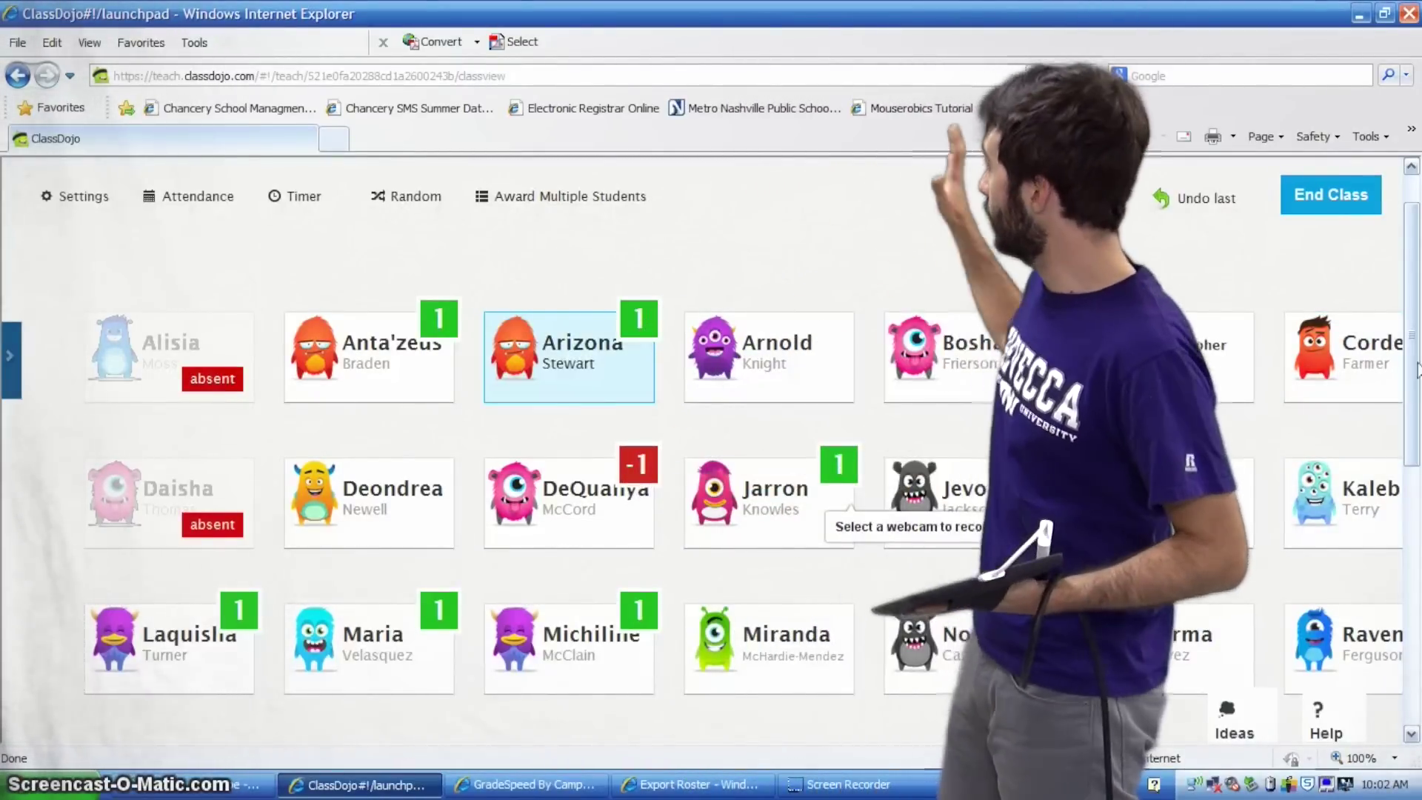
scroll(1414, 379, "down", 1)
scroll(1415, 379, "down", 3)
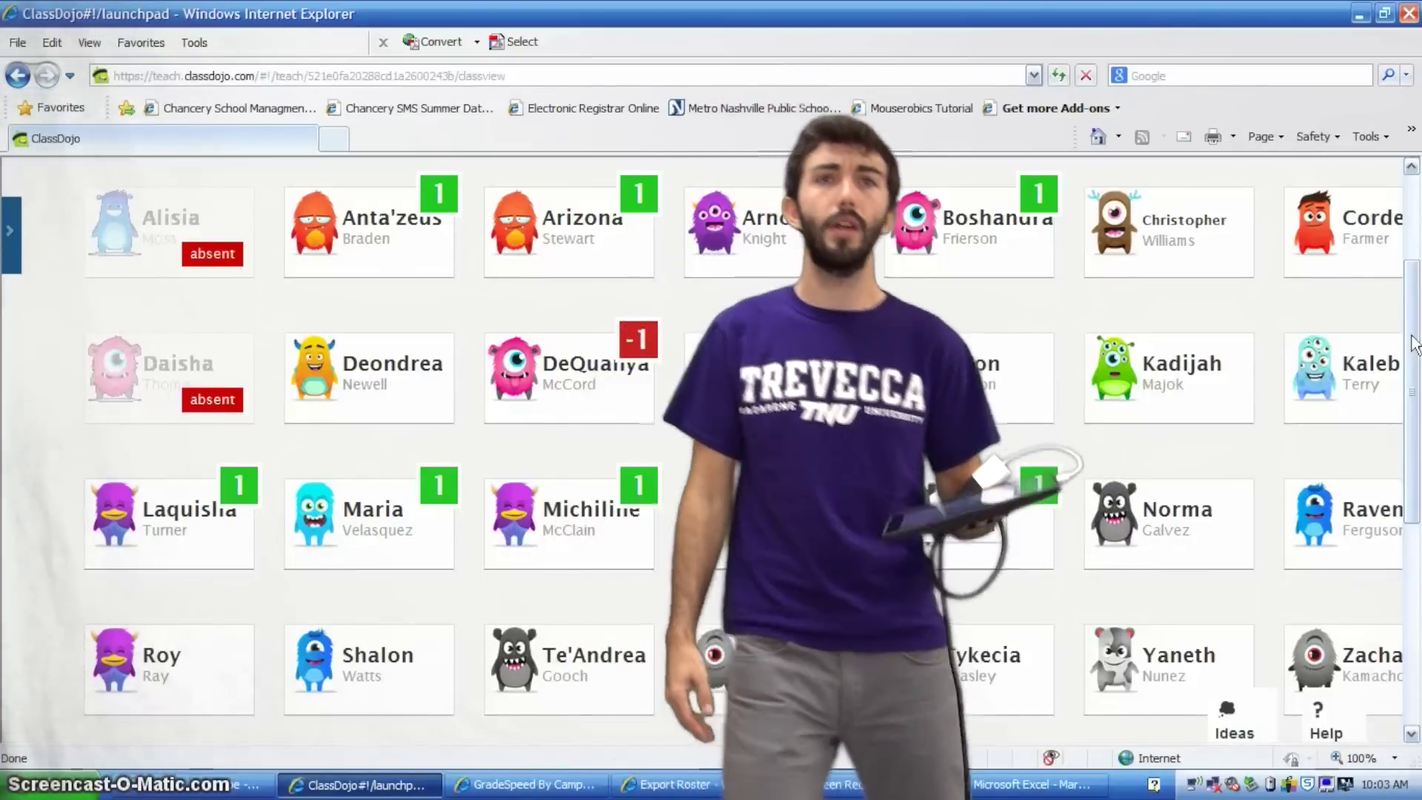
scroll(1358, 254, "up", 3)
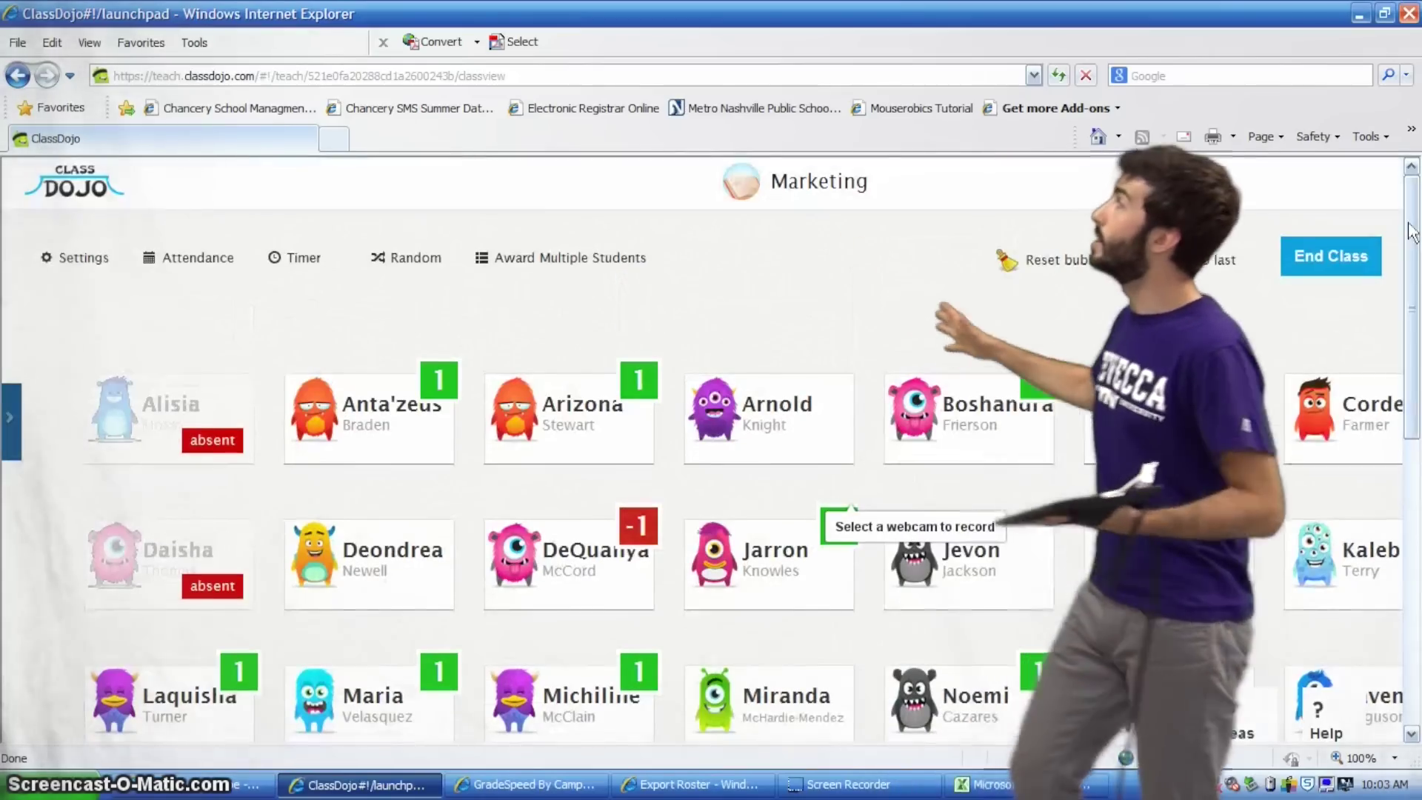
End the Marketing class and dismiss the report's tour tips about students and parent sharing
left_click(1349, 257)
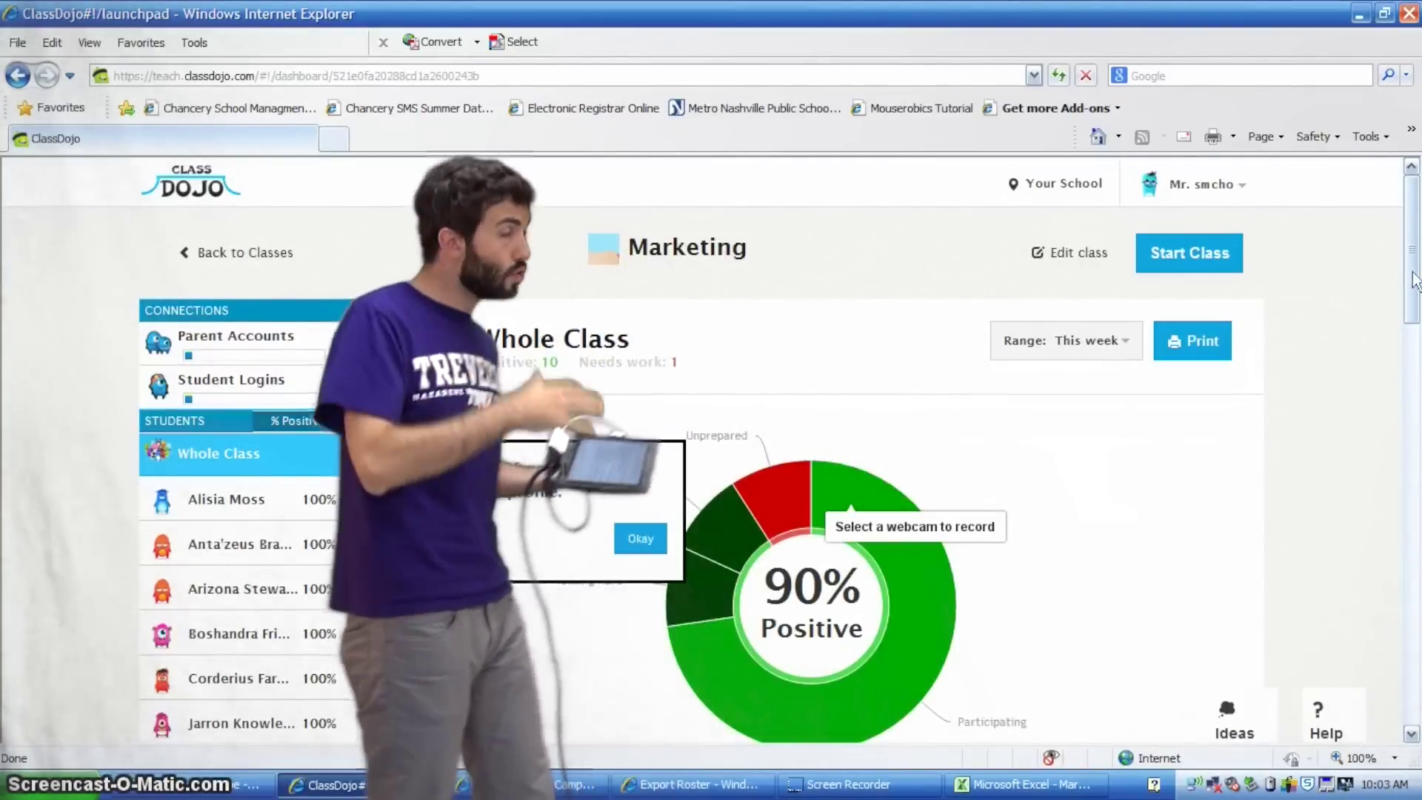
left_click_drag(1416, 284, 1418, 318)
left_click(640, 385)
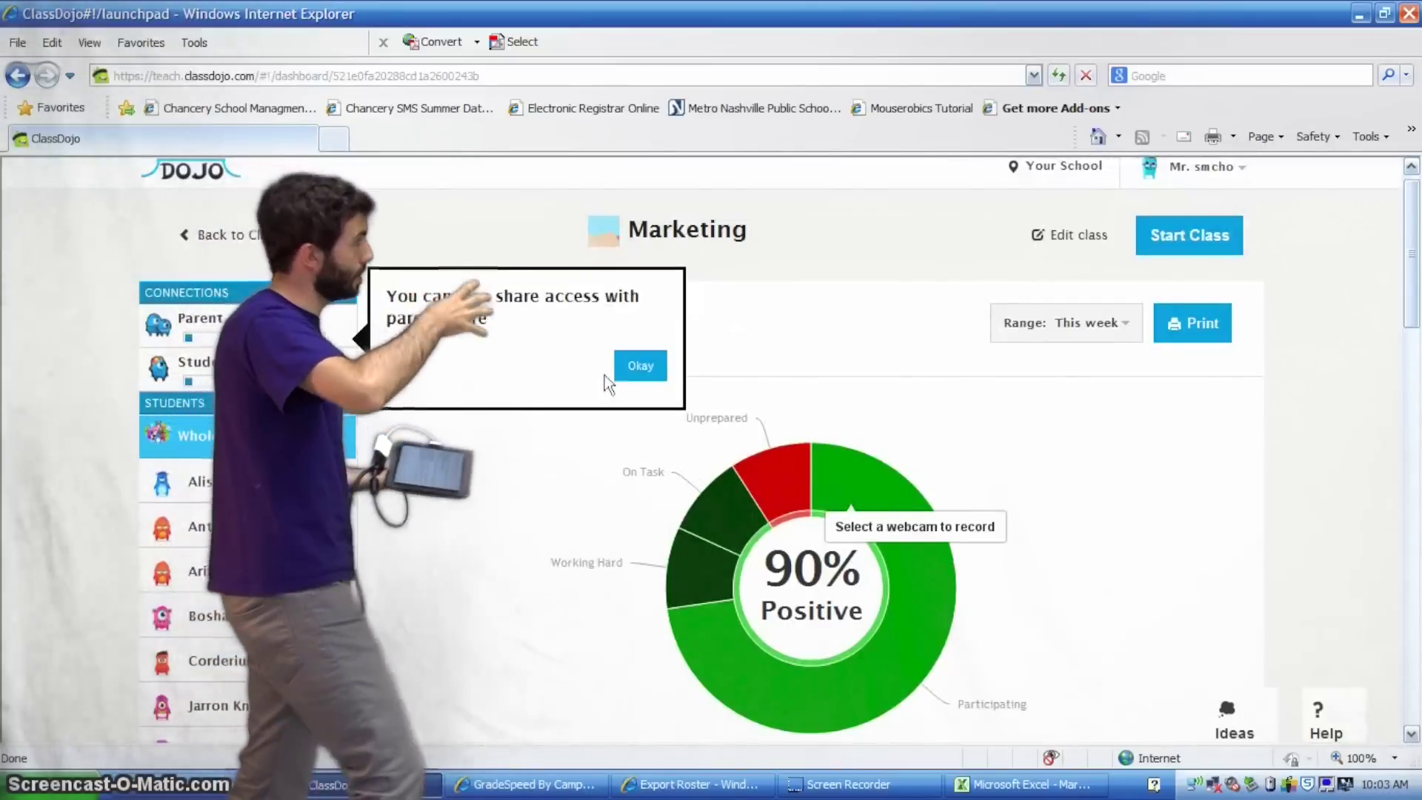
left_click(620, 374)
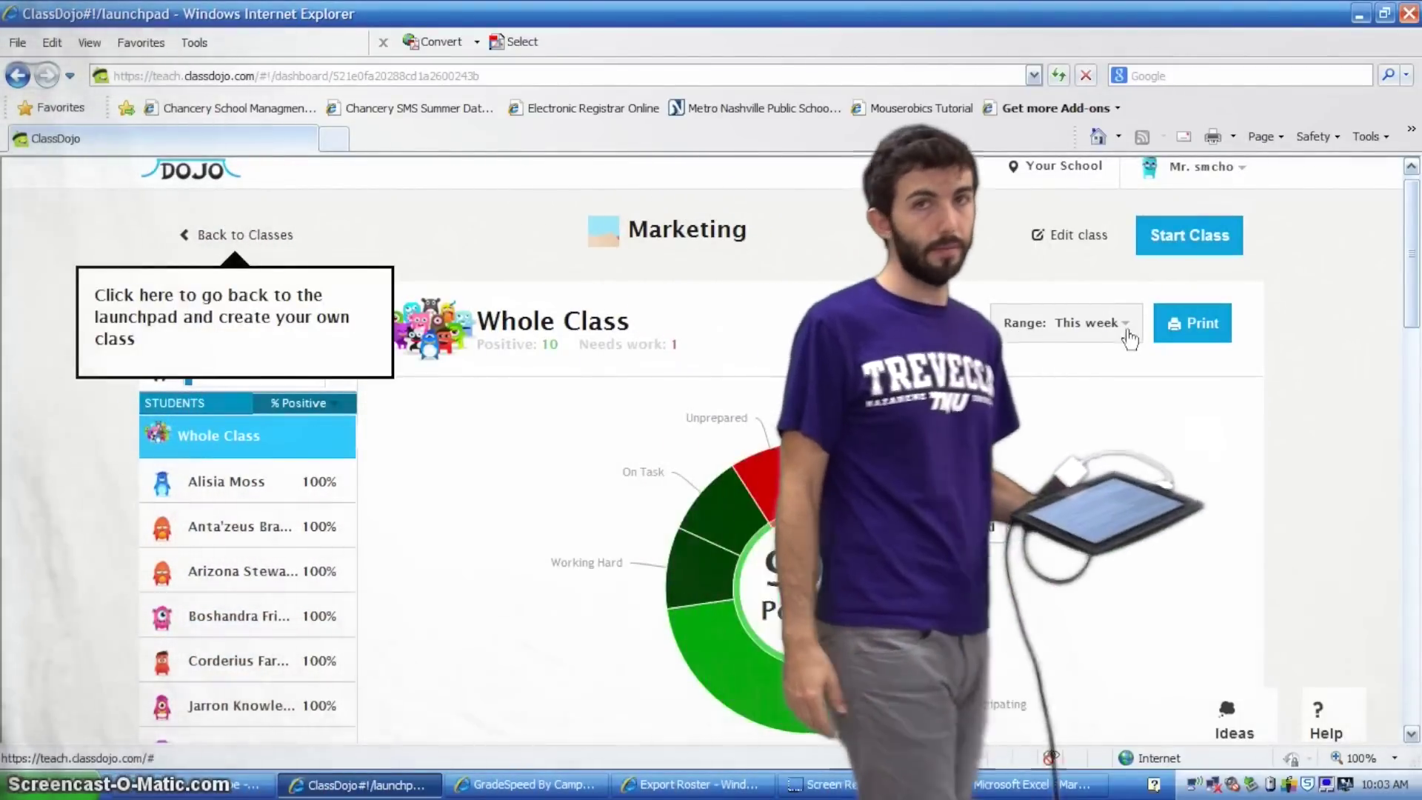
Review the report's date range options and the activity list showing 90% positive
left_click(1127, 334)
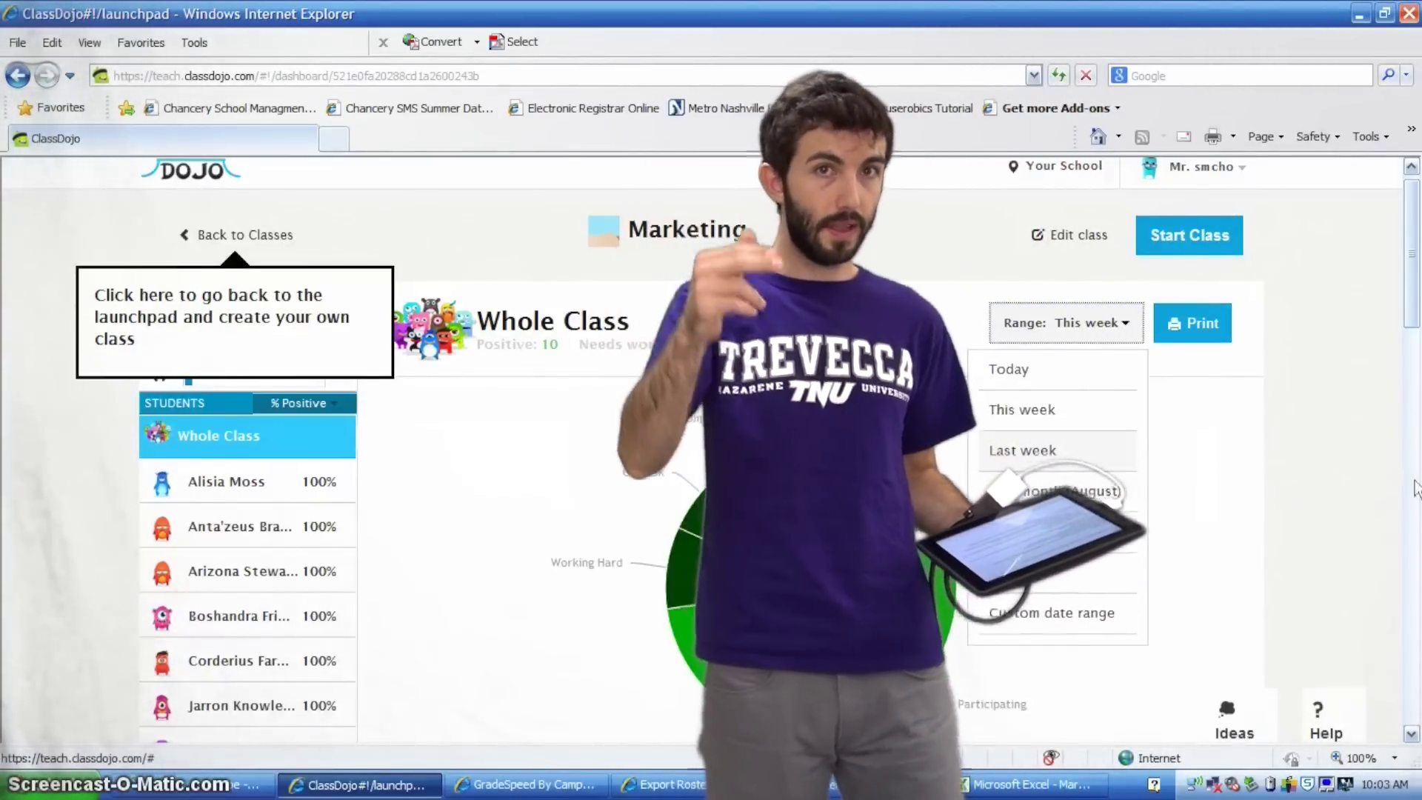
scroll(1415, 489, "down", 15)
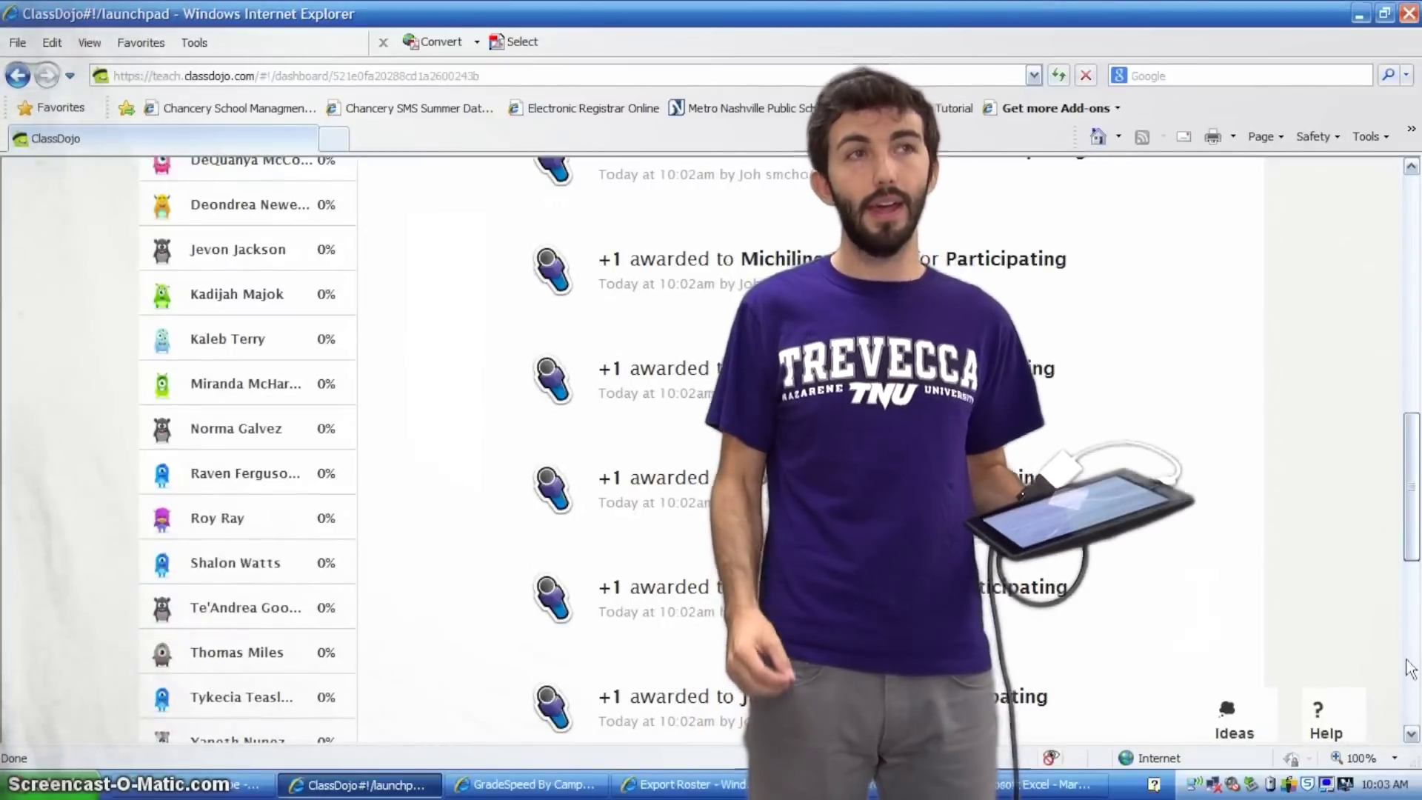
scroll(1414, 482, "up", 15)
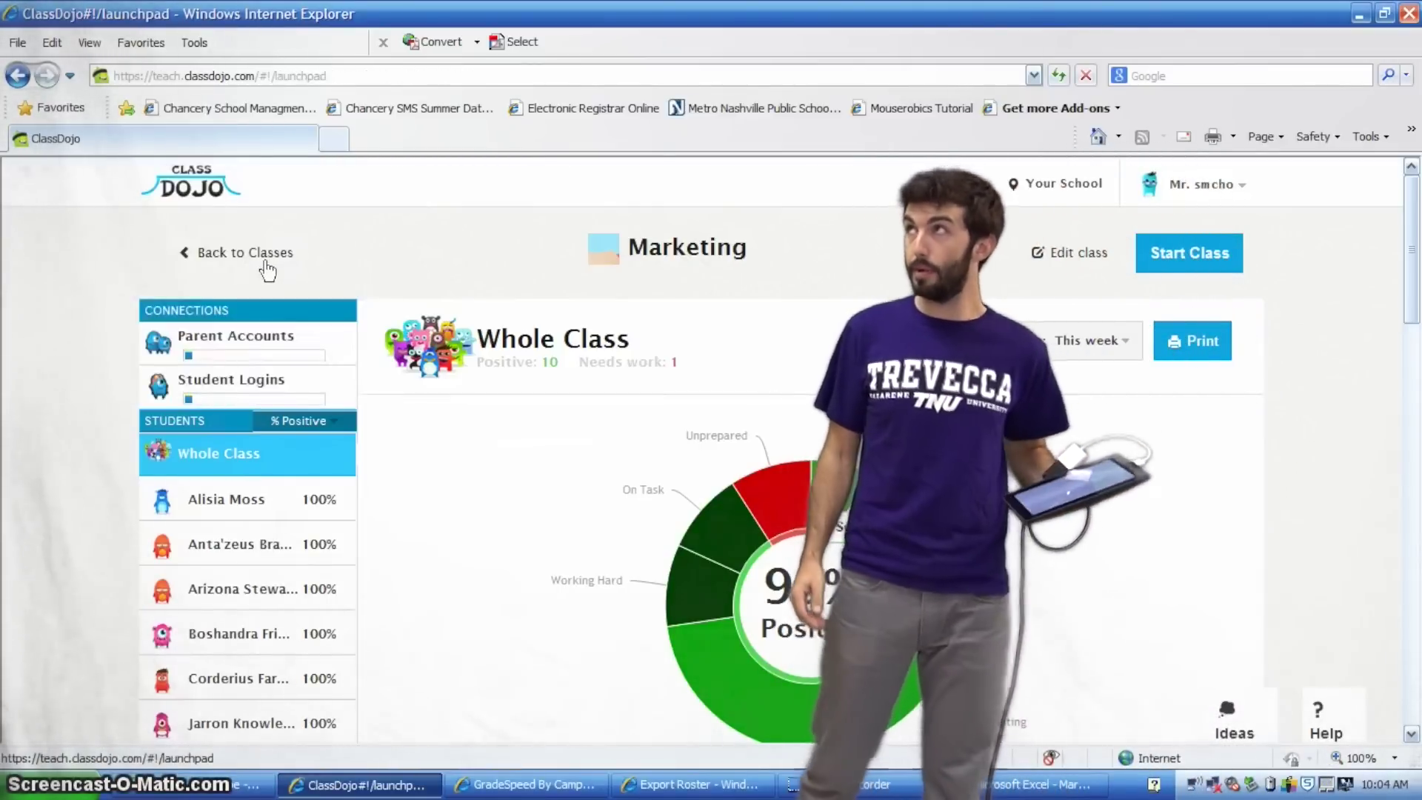
Go back from the report to the class launchpad showing Demo Class and Marketing
left_click(268, 271)
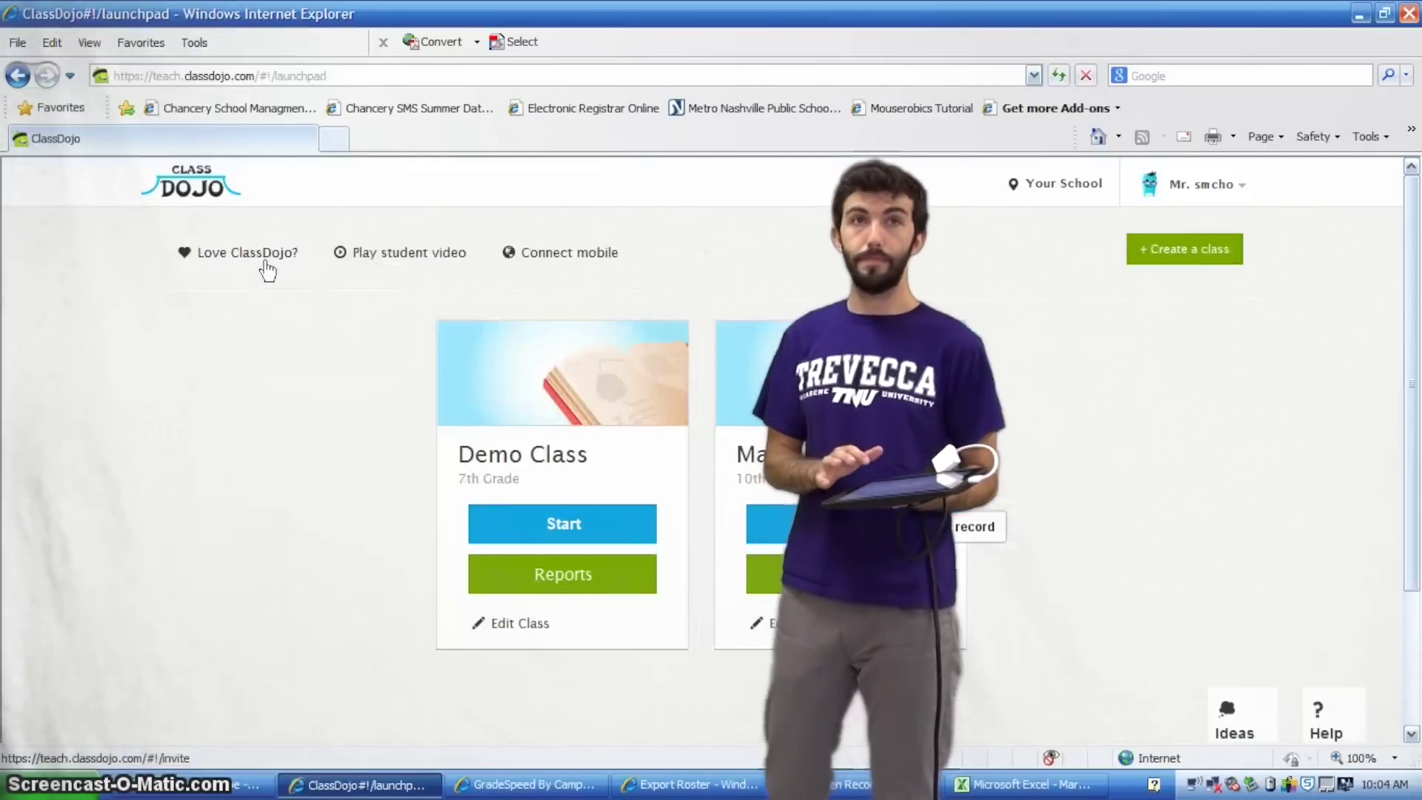